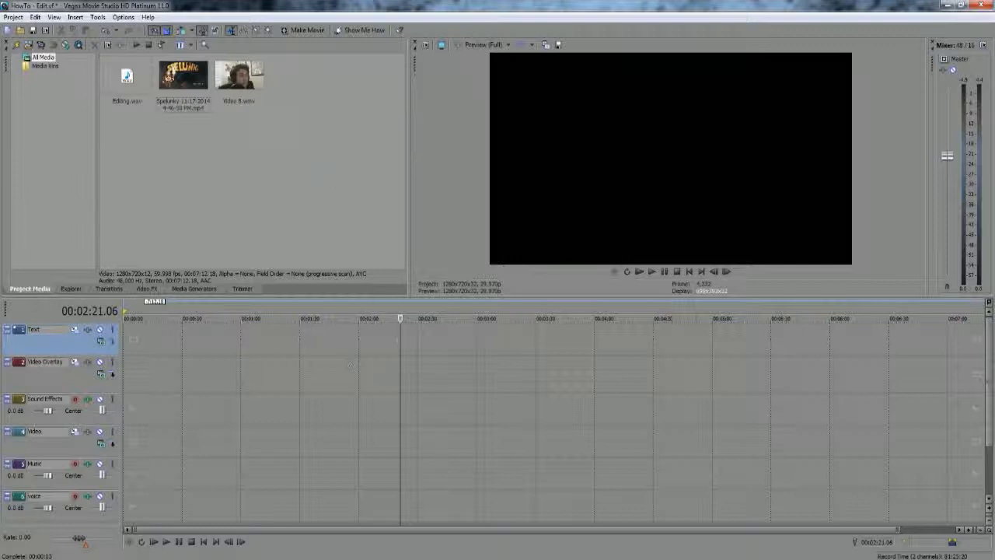
pyautogui.click(204, 542)
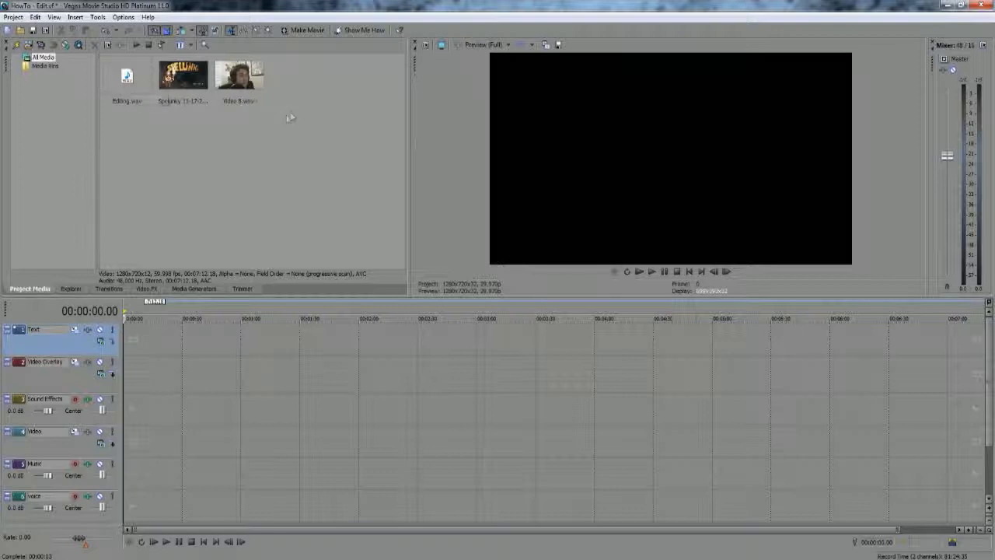
pyautogui.moveTo(290, 115); pyautogui.dragTo(119, 87)
pyautogui.click(256, 125)
pyautogui.moveTo(294, 108); pyautogui.dragTo(111, 82)
pyautogui.click(141, 154)
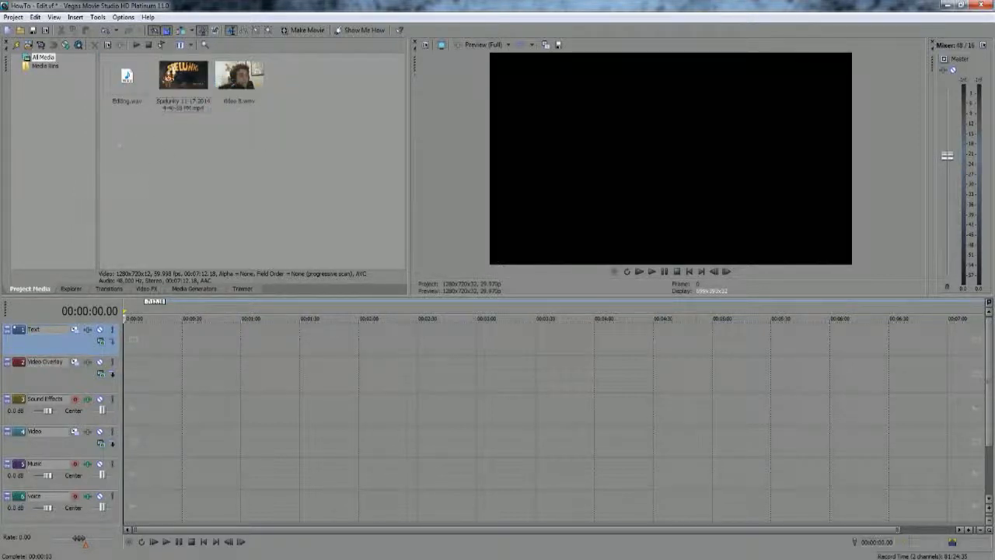
pyautogui.moveTo(284, 88); pyautogui.dragTo(173, 83)
pyautogui.click(177, 133)
pyautogui.click(157, 148)
pyautogui.moveTo(288, 118); pyautogui.dragTo(88, 101)
# Step: Widen the project media area slightly and enlarge the preview area downwards over the timeline
pyautogui.moveTo(409, 146)
pyautogui.mouseDown()
pyautogui.moveTo(323, 147)
pyautogui.moveTo(423, 147)
pyautogui.mouseUp()
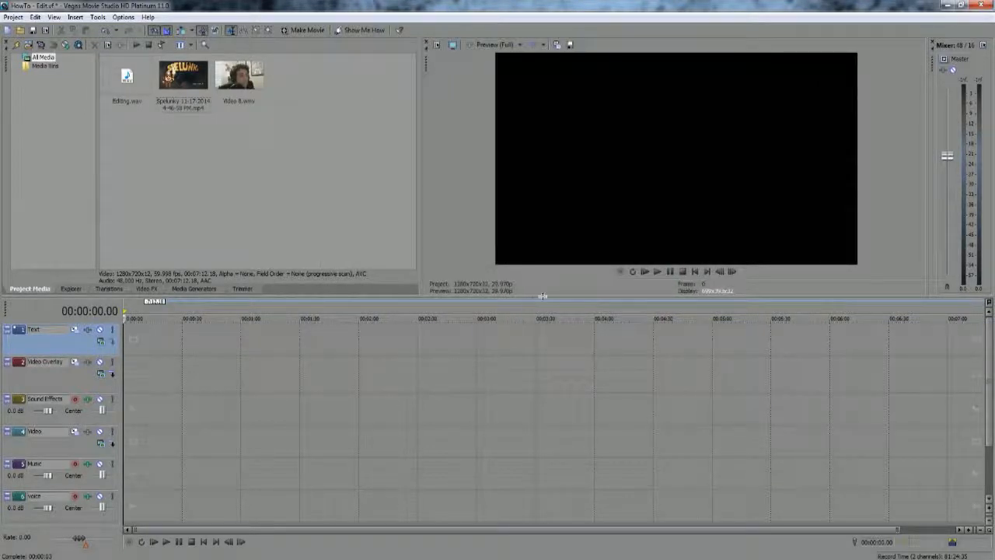
pyautogui.moveTo(533, 302)
pyautogui.mouseDown()
pyautogui.moveTo(532, 269)
pyautogui.moveTo(533, 310)
pyautogui.mouseUp()
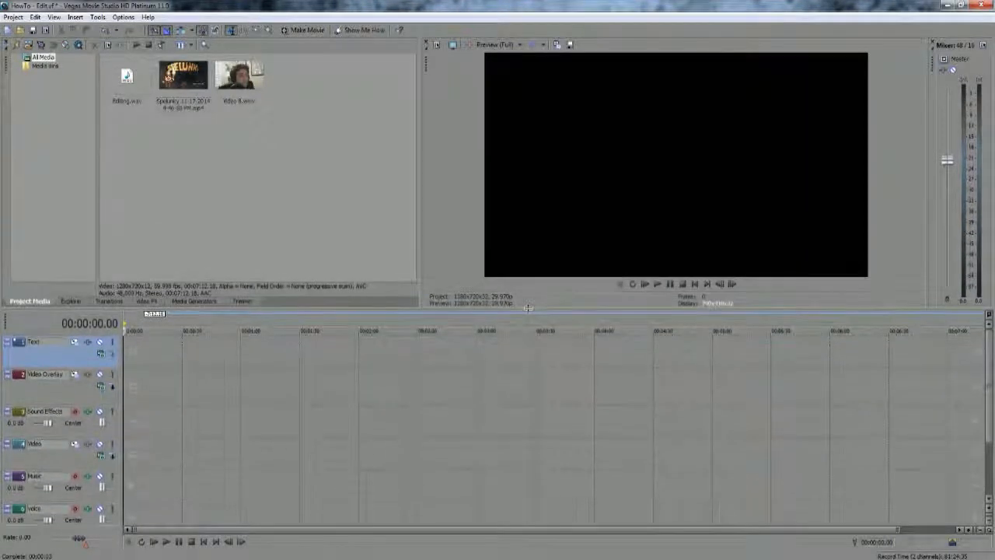
# Step: Rename the Music track as gamesound
pyautogui.moveTo(988, 354); pyautogui.dragTo(988, 377)
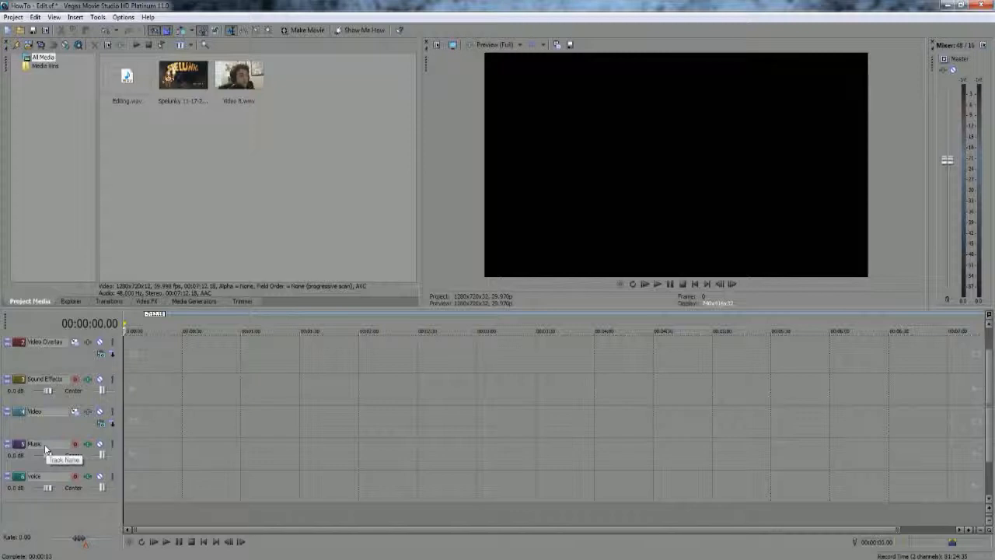
pyautogui.doubleClick(45, 449)
pyautogui.write('gamero')
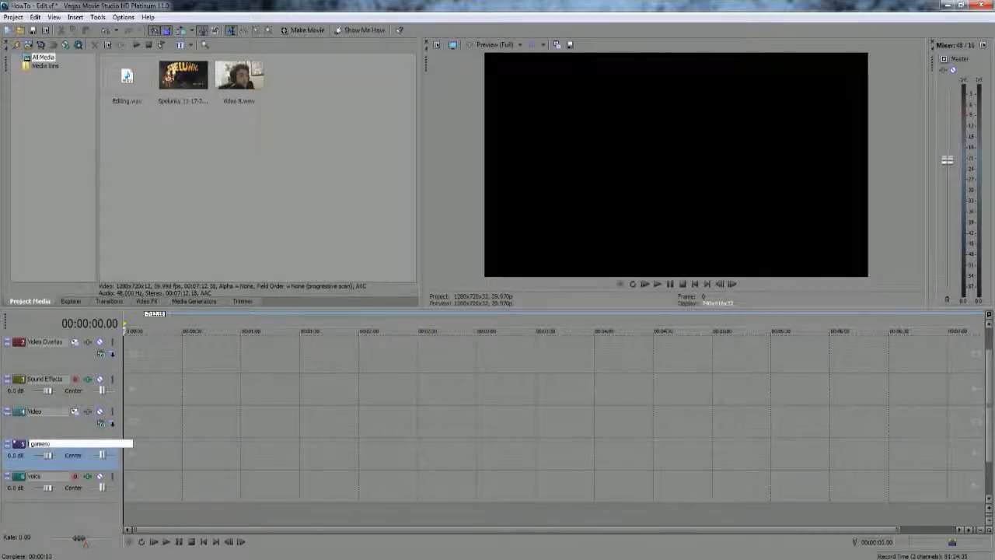
pyautogui.press('BackSpace')
pyautogui.press('BackSpace')
pyautogui.write('sound')
pyautogui.press('Return')
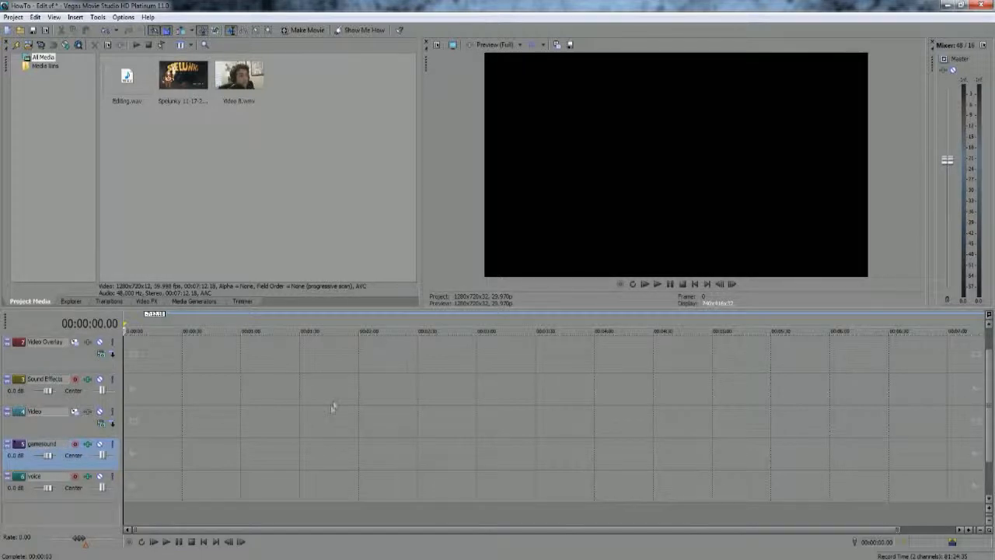
# Step: Place the Spelunky mp4 clip at the timeline start, with its picture on the Video track and its audio on the gamesound track
pyautogui.click(990, 520)
pyautogui.click(990, 520)
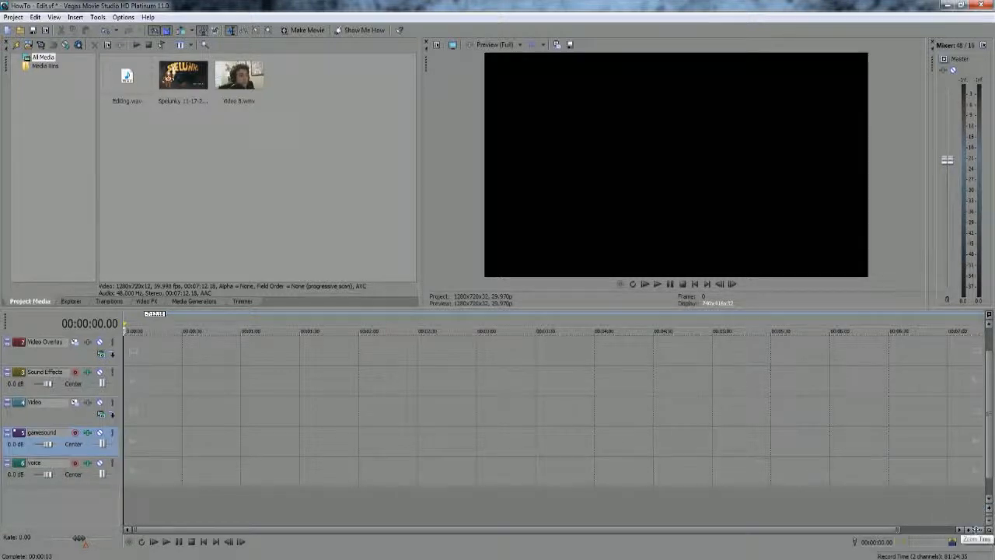
pyautogui.moveTo(989, 420); pyautogui.dragTo(989, 395)
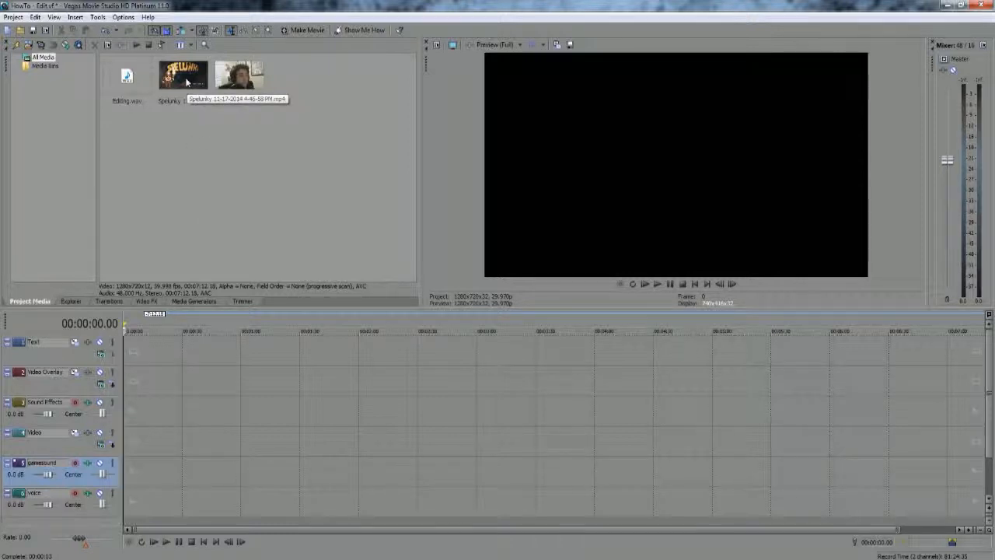
pyautogui.moveTo(187, 82); pyautogui.dragTo(203, 452)
pyautogui.moveTo(136, 459); pyautogui.dragTo(127, 451)
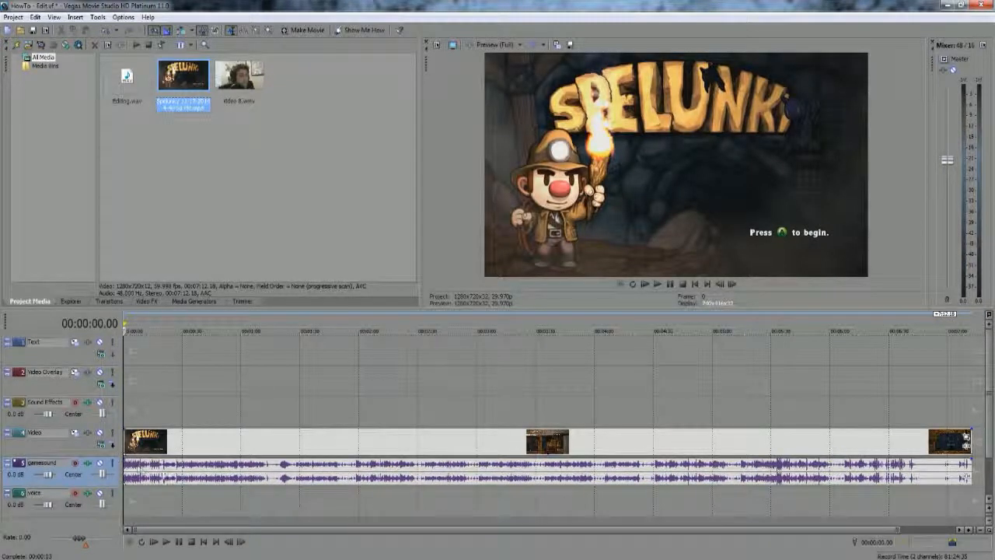
pyautogui.moveTo(159, 452)
pyautogui.mouseDown()
pyautogui.moveTo(192, 453)
pyautogui.moveTo(163, 455)
pyautogui.mouseUp()
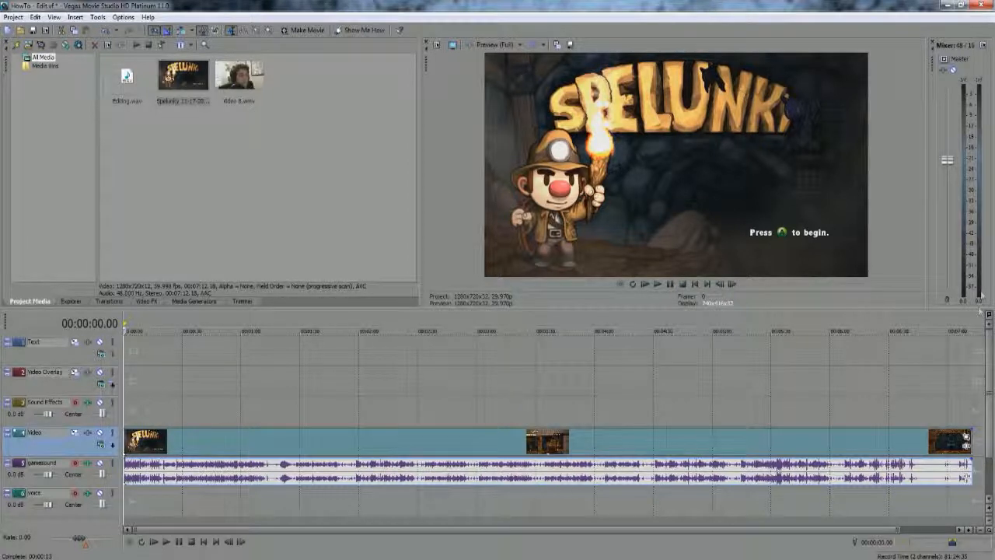
# Step: Place the Editing.wav recording at the start of the voice track, beneath the game audio
pyautogui.moveTo(990, 387); pyautogui.dragTo(990, 408)
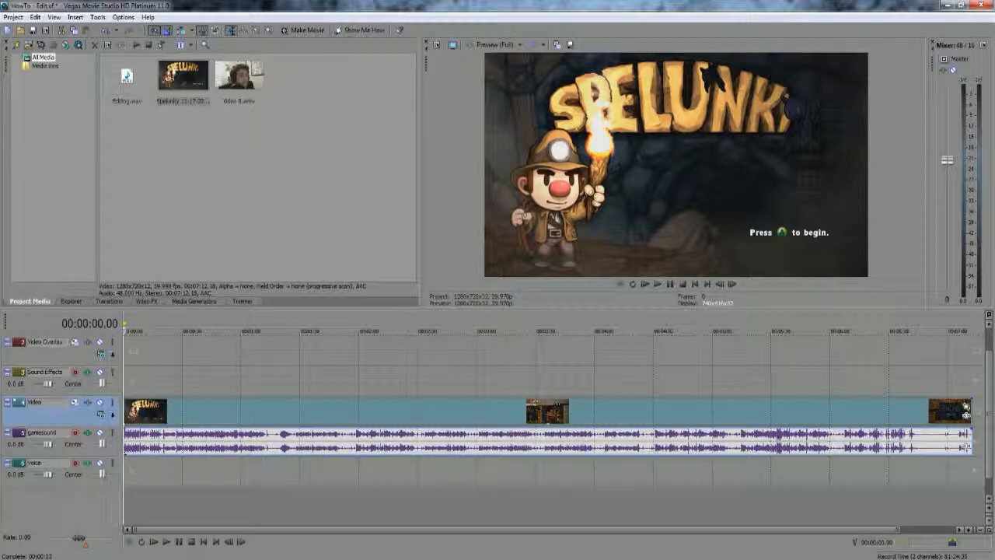
pyautogui.click(454, 463)
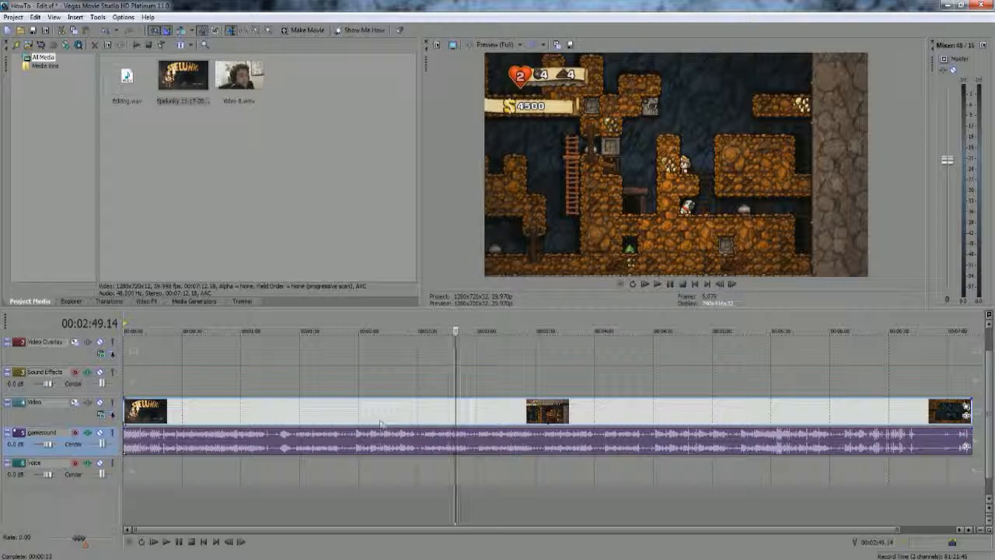
pyautogui.click(131, 76)
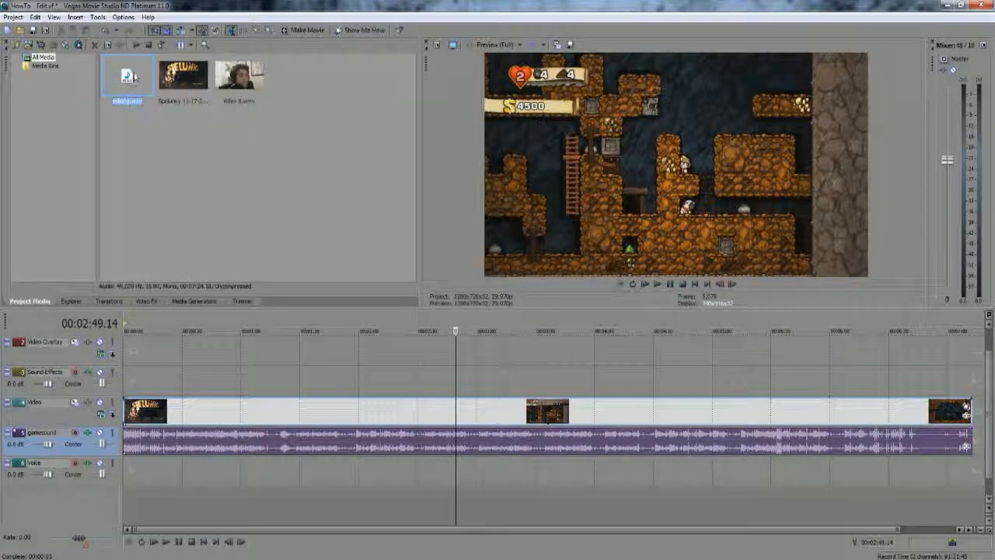
pyautogui.moveTo(127, 76); pyautogui.dragTo(124, 470)
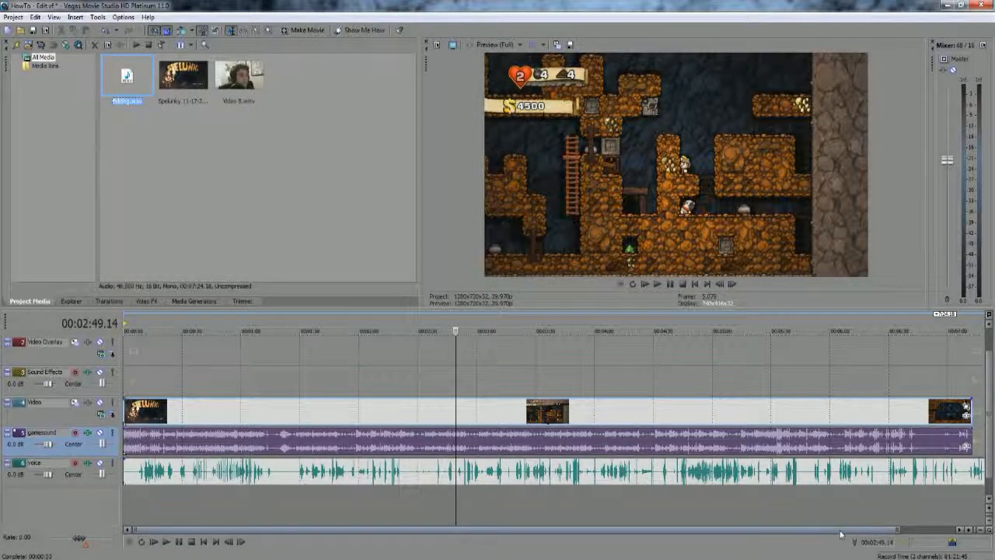
pyautogui.moveTo(839, 530); pyautogui.dragTo(891, 529)
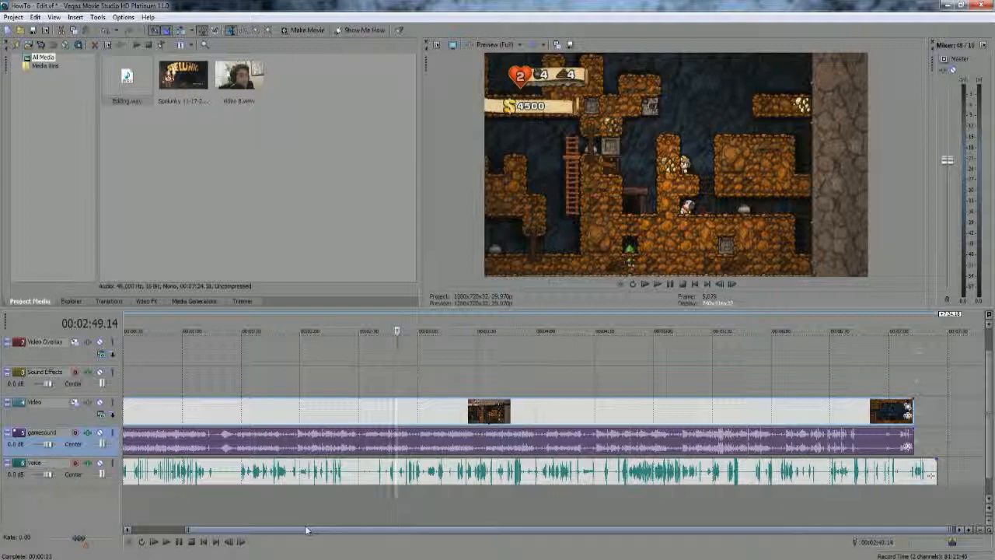
pyautogui.moveTo(306, 530); pyautogui.dragTo(241, 531)
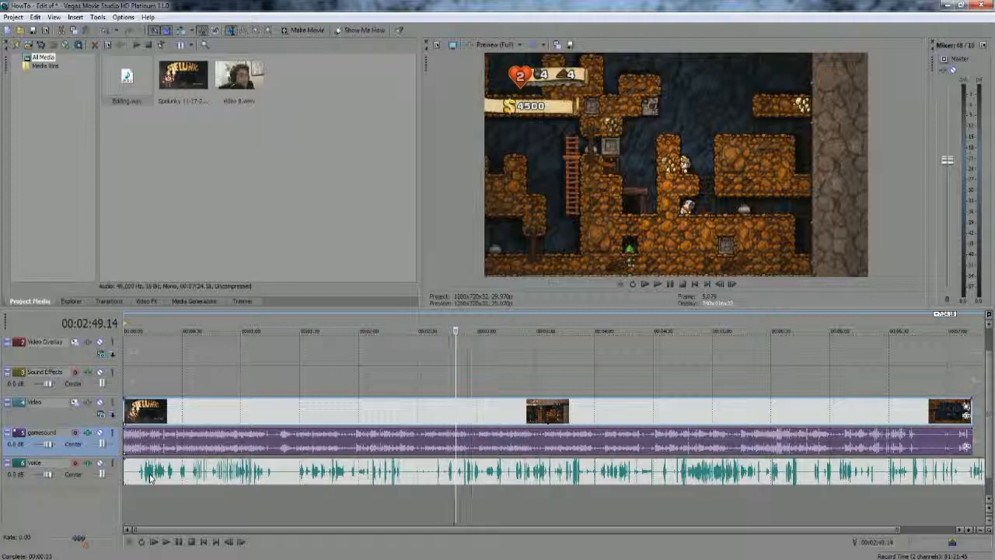
# Step: Examine the opening of the voice waveform, marking the stretches from about 8 to 13 seconds and 16 to 21 seconds
pyautogui.click(147, 475)
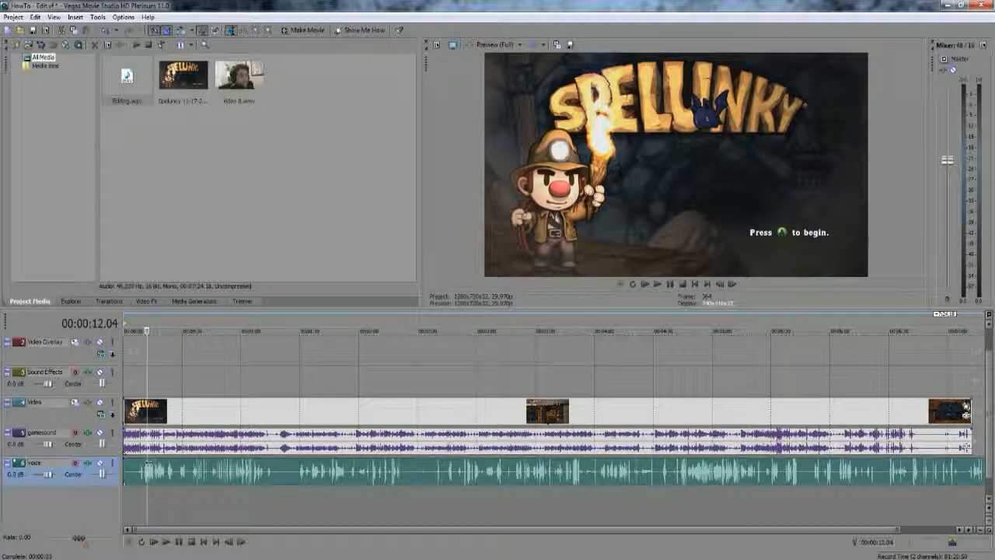
pyautogui.scroll(5, 140, 467)
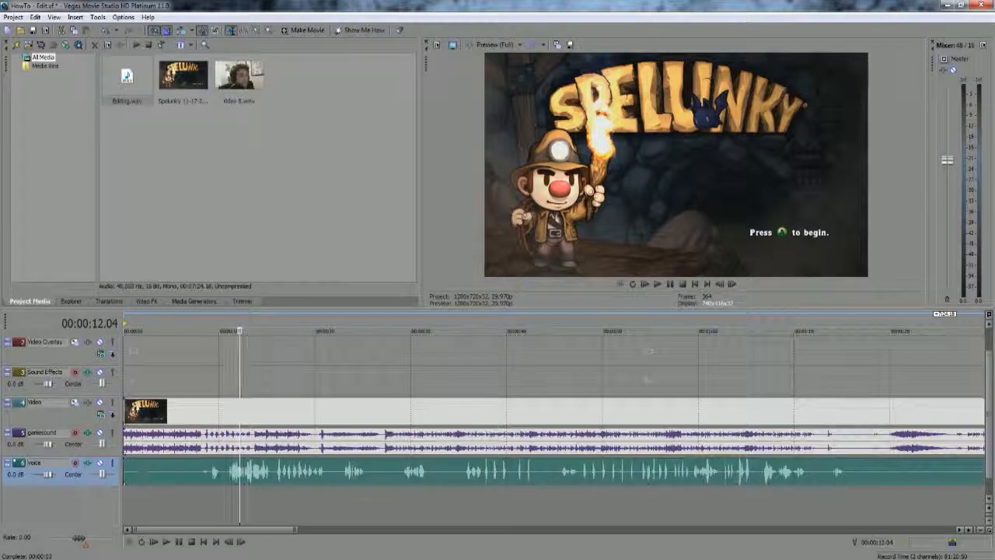
pyautogui.click(968, 530)
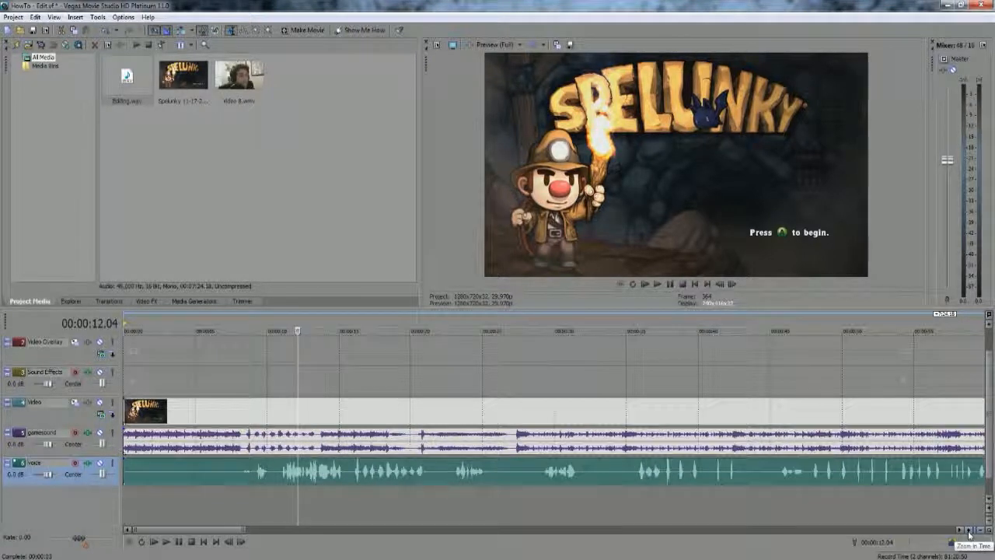
pyautogui.click(969, 532)
pyautogui.click(968, 532)
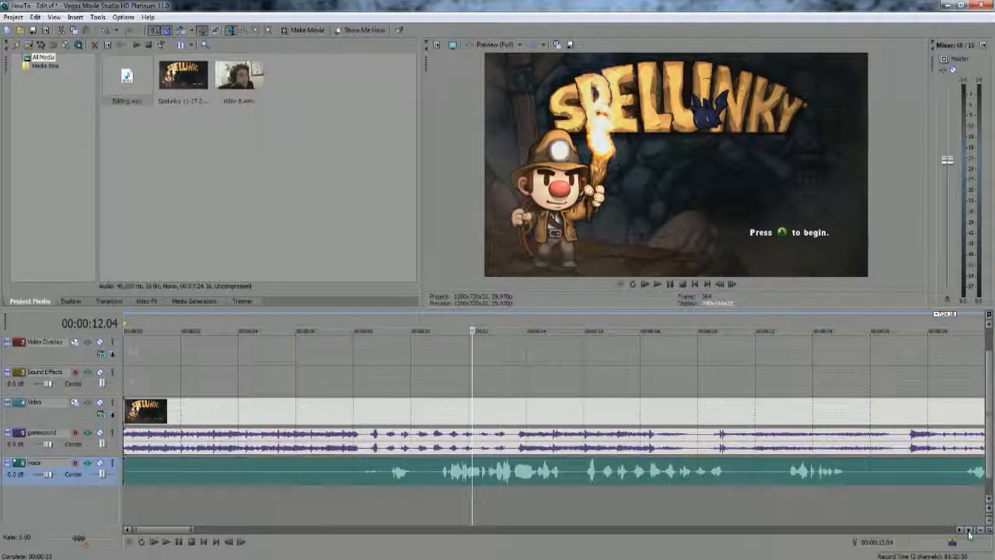
pyautogui.scroll(2, 491, 468)
pyautogui.scroll(-1, 511, 468)
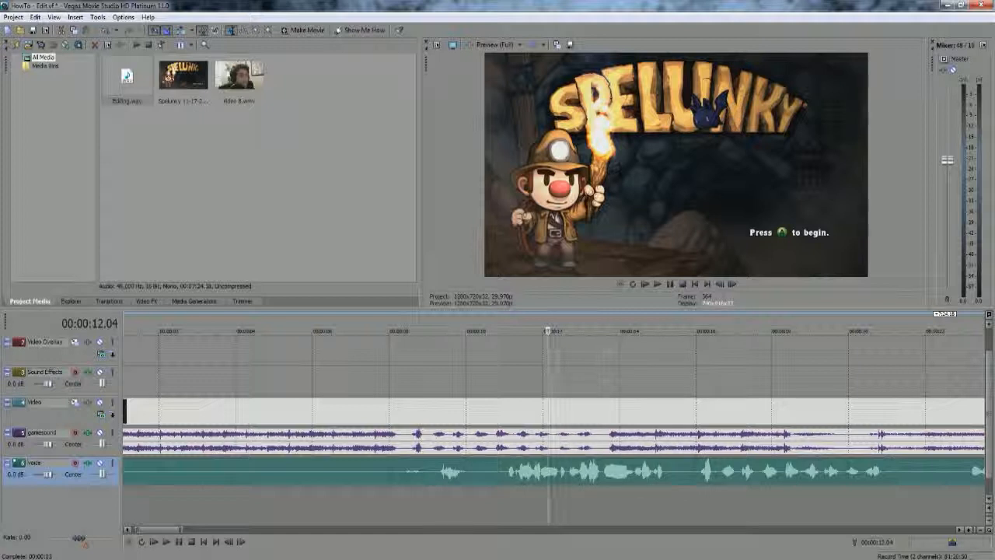
pyautogui.moveTo(406, 405); pyautogui.dragTo(597, 406)
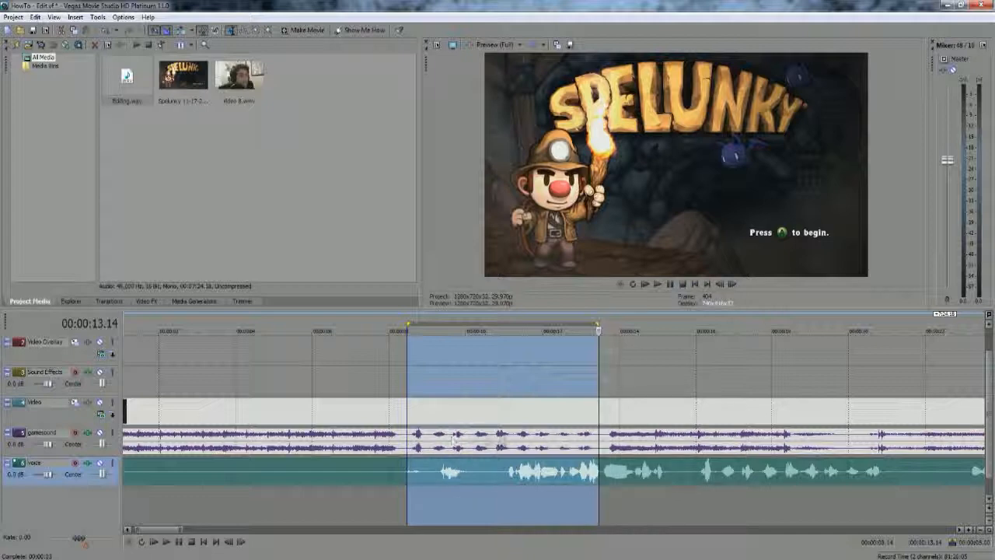
pyautogui.moveTo(696, 381); pyautogui.dragTo(887, 405)
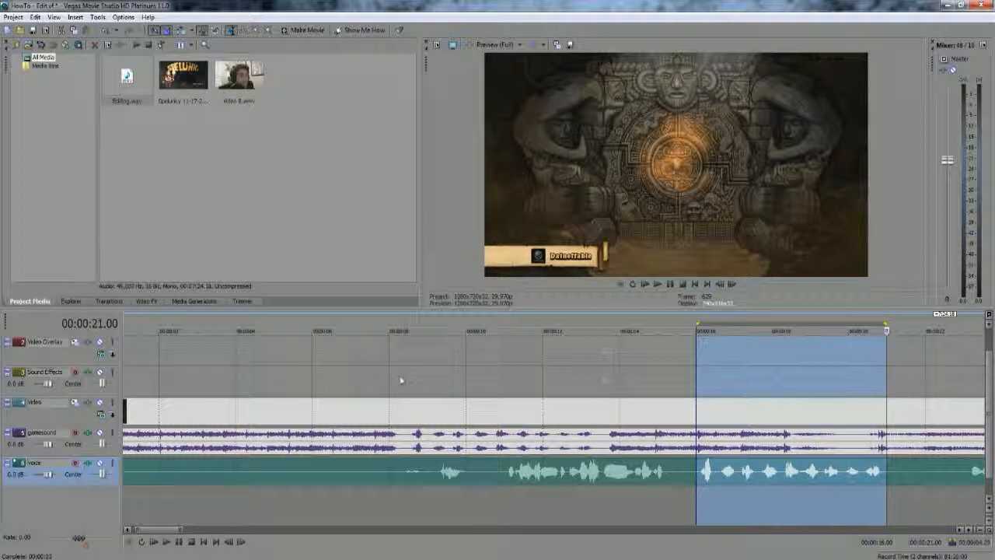
# Step: Play the timeline from 00:00:07.14 to hear the opening speech against the gameplay
pyautogui.click(369, 373)
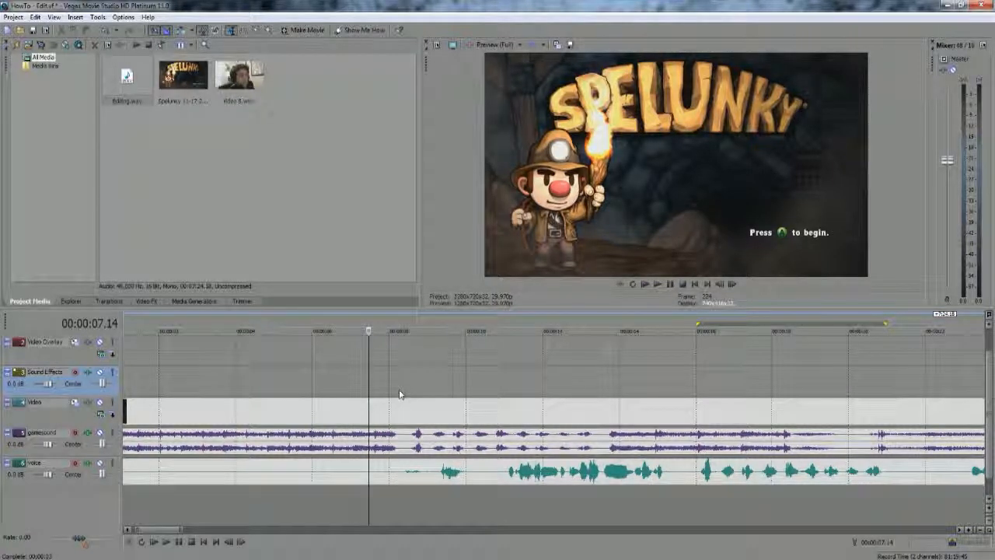
pyautogui.press('space')
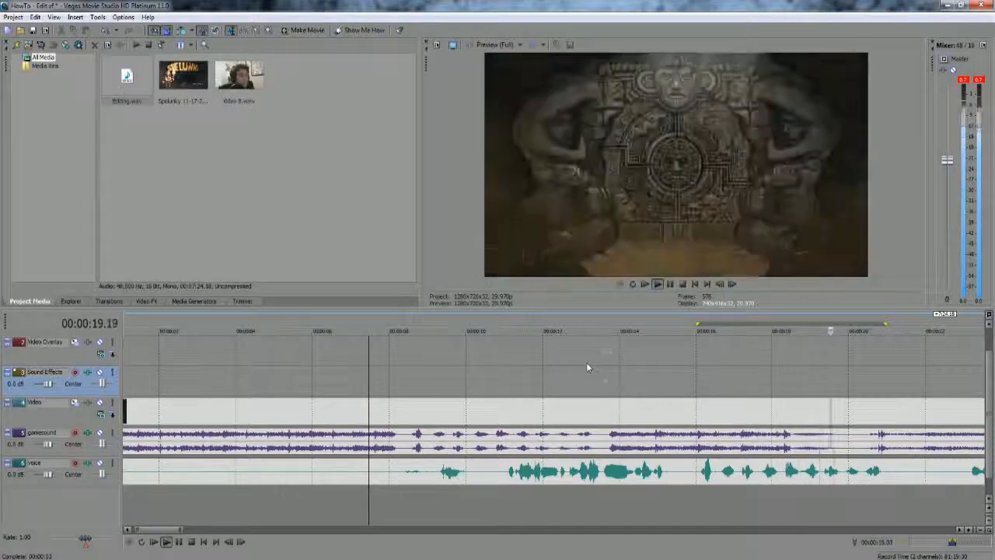
pyautogui.press('space')
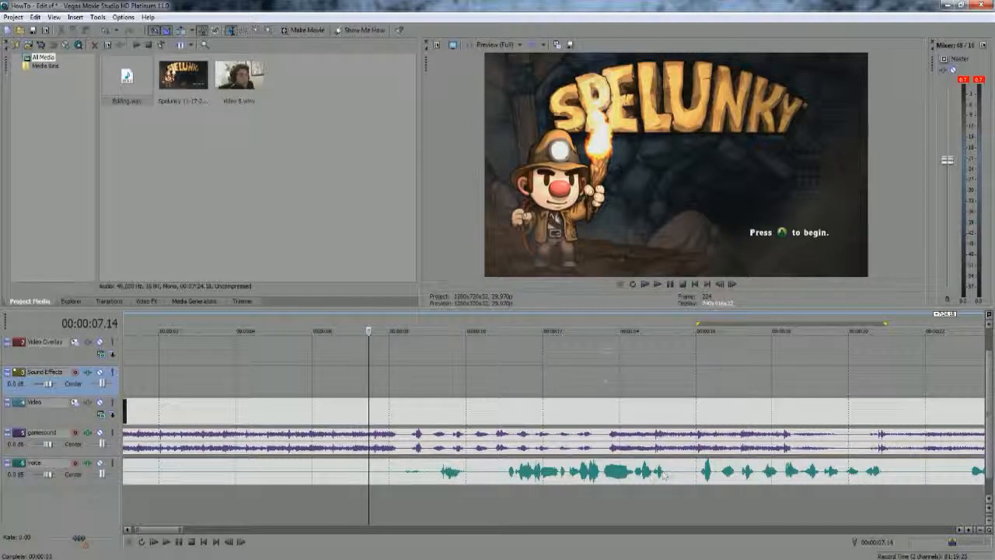
# Step: Split the voice clip at 00:00:15.19, in the silent gap between the first two passages of speech
pyautogui.moveTo(682, 488); pyautogui.dragTo(133, 488)
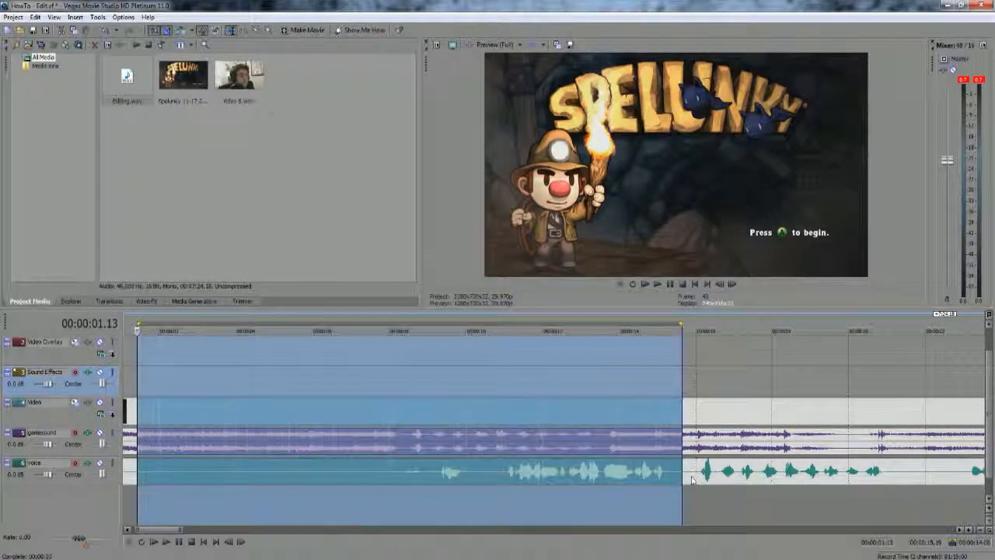
pyautogui.click(681, 481)
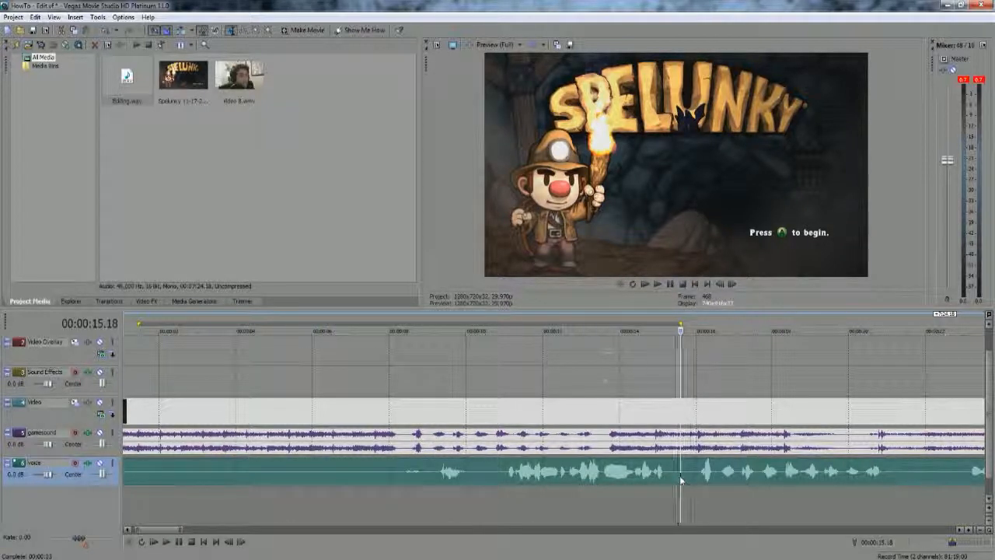
pyautogui.click(671, 471)
pyautogui.click(688, 472)
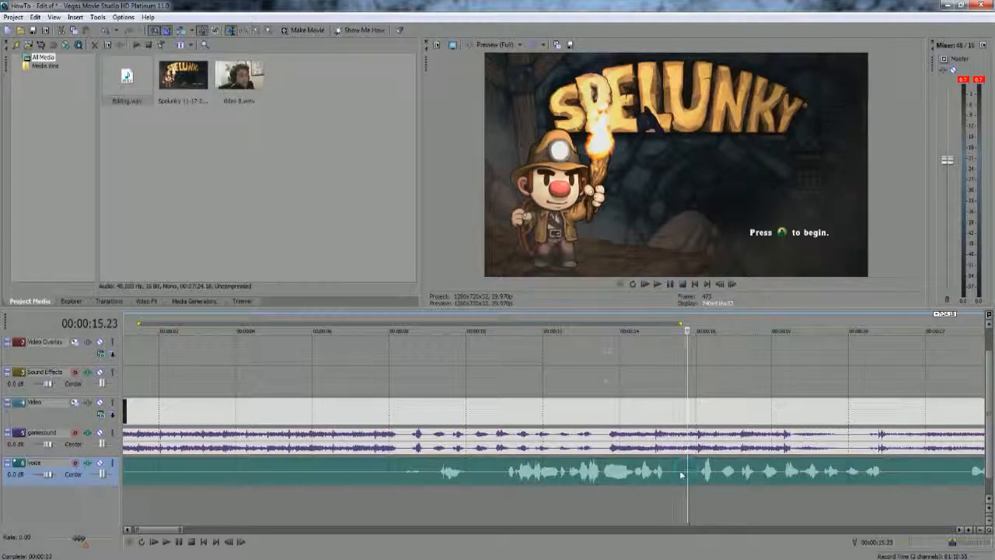
pyautogui.click(681, 474)
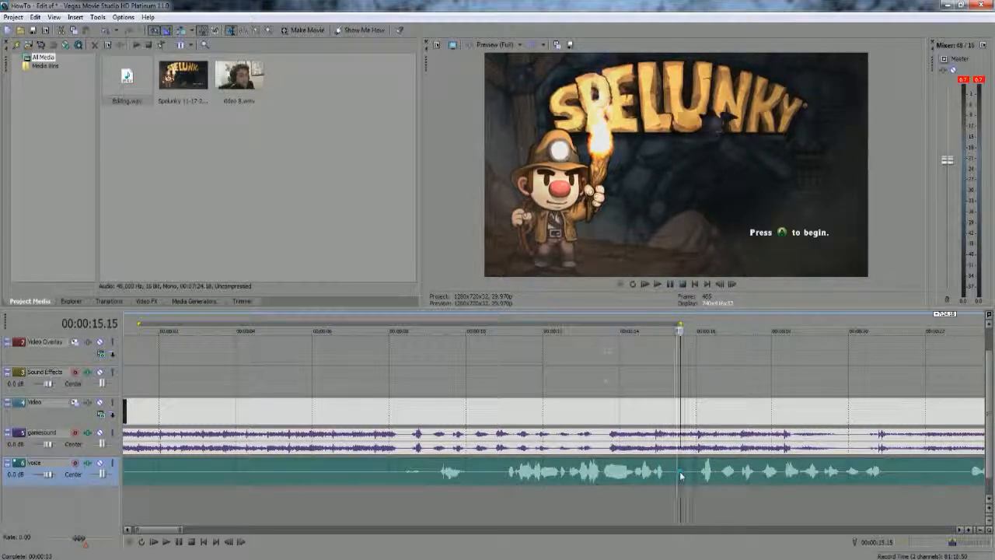
pyautogui.click(682, 472)
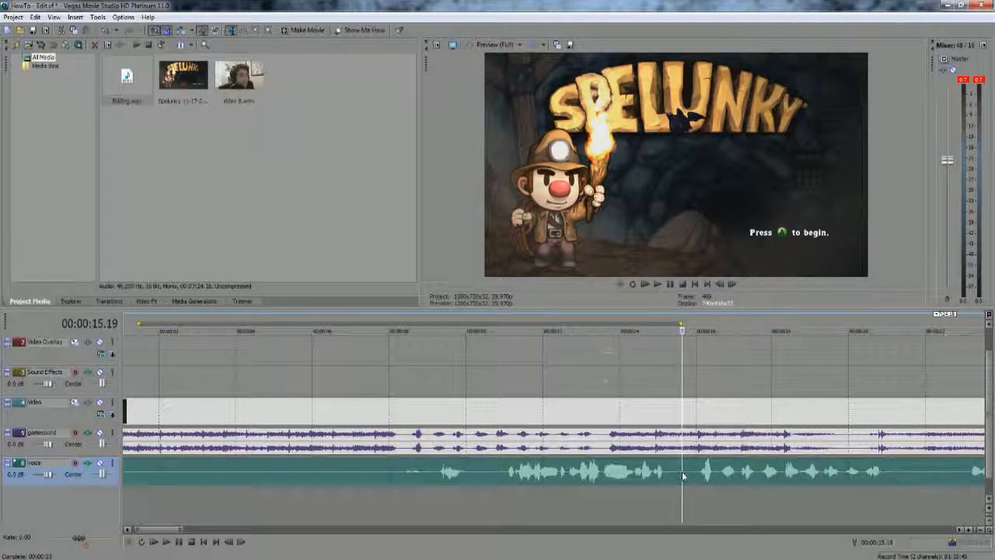
pyautogui.click(684, 471)
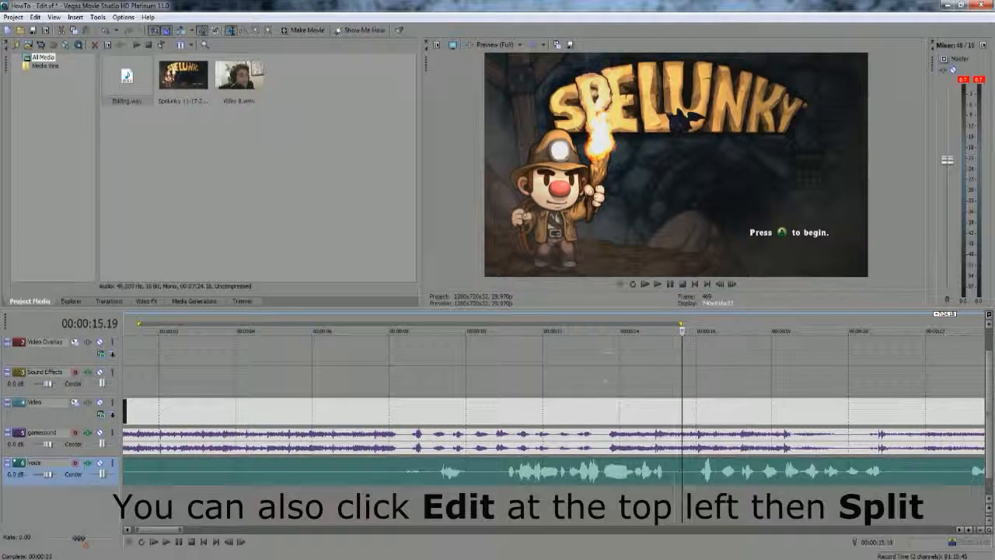
pyautogui.press('s')
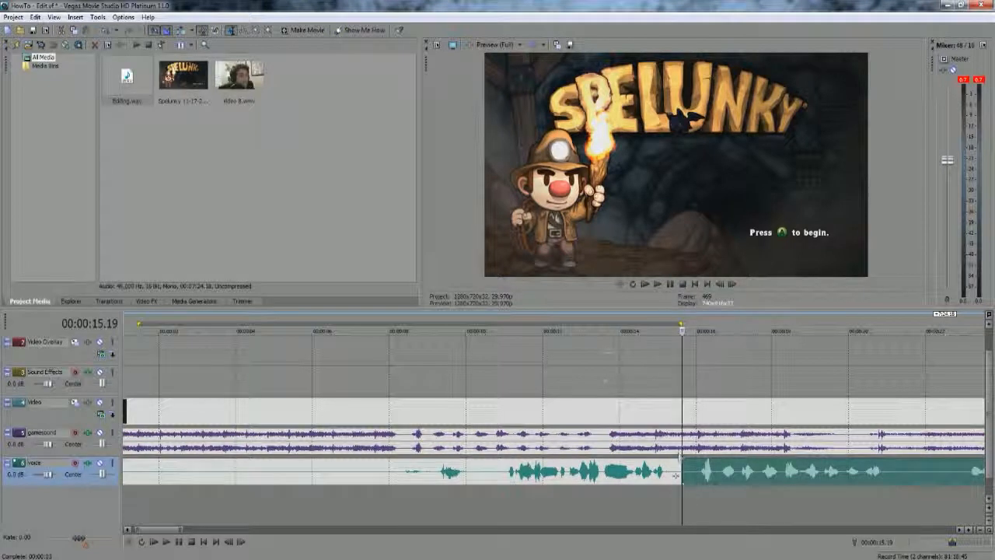
pyautogui.moveTo(683, 330); pyautogui.dragTo(686, 329)
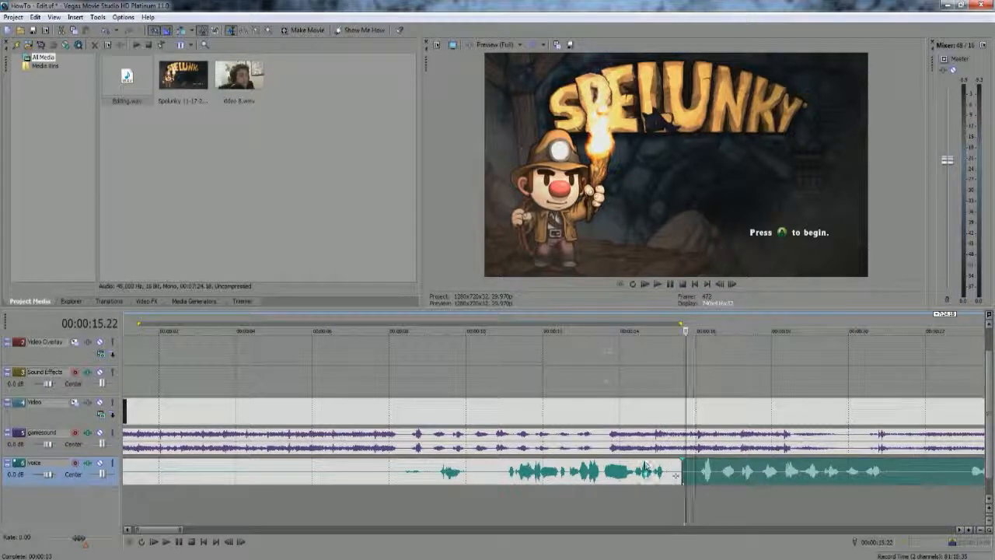
# Step: Delete the part of the voice clip before the split at 00:00:15.19
pyautogui.click(644, 470)
pyautogui.click(624, 473)
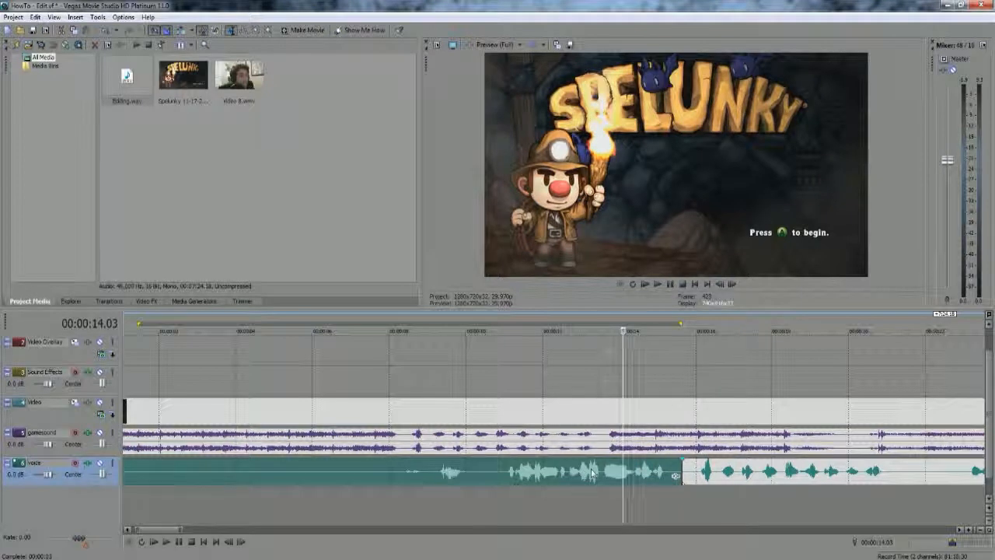
pyautogui.press('Delete')
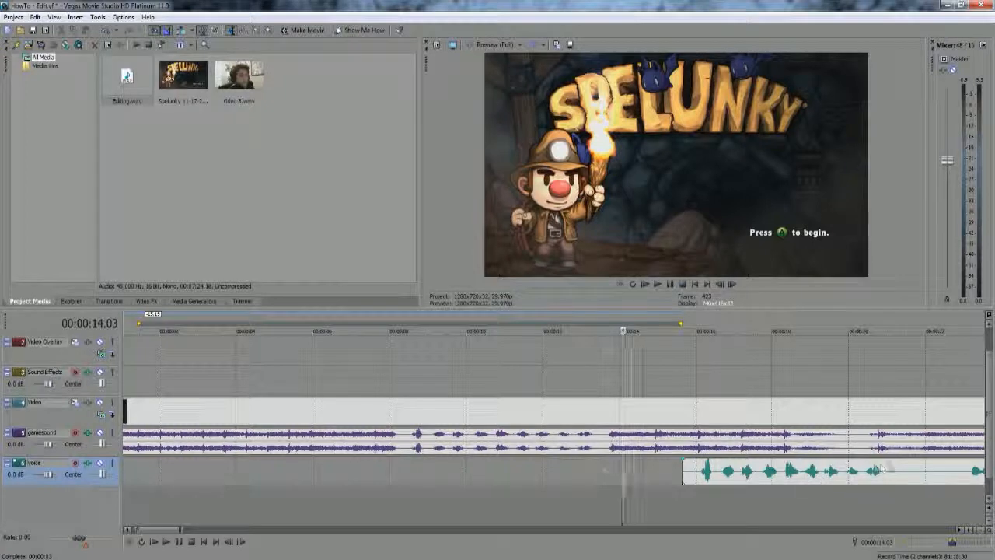
# Step: Move the remaining voice clip earlier so it starts at about 8 seconds, roughly under the matching speech in the game sound
pyautogui.moveTo(908, 472); pyautogui.dragTo(639, 483)
pyautogui.hotkey('ctrl', 'z')
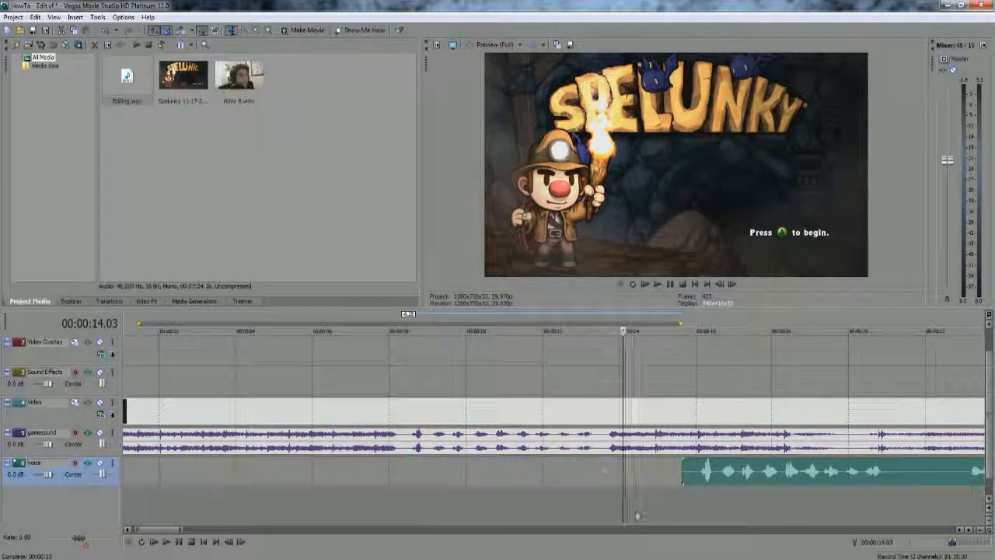
pyautogui.moveTo(908, 472); pyautogui.dragTo(620, 472)
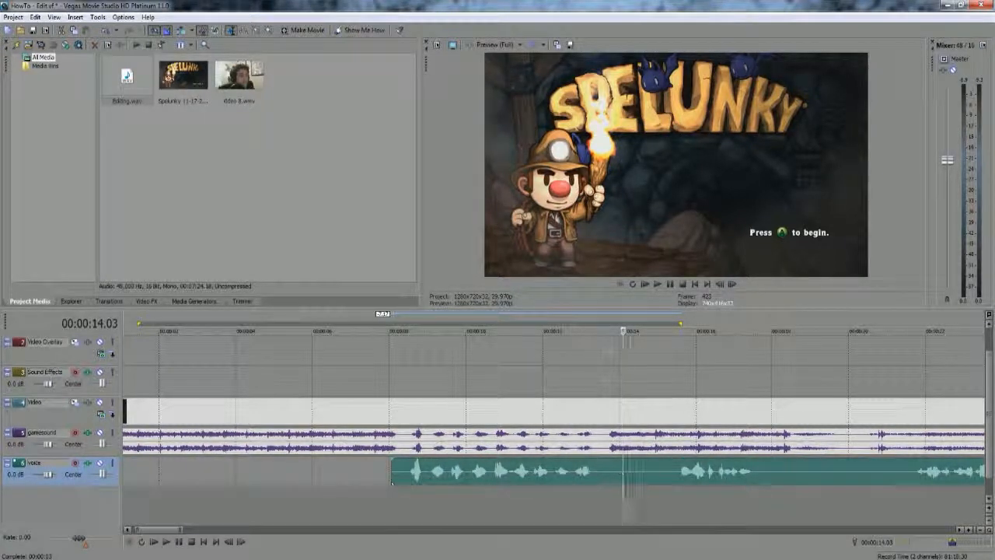
# Step: Fine-tune the voice clip's position so its waveform peaks line up exactly with the speech peaks in the game sound
pyautogui.click(458, 475)
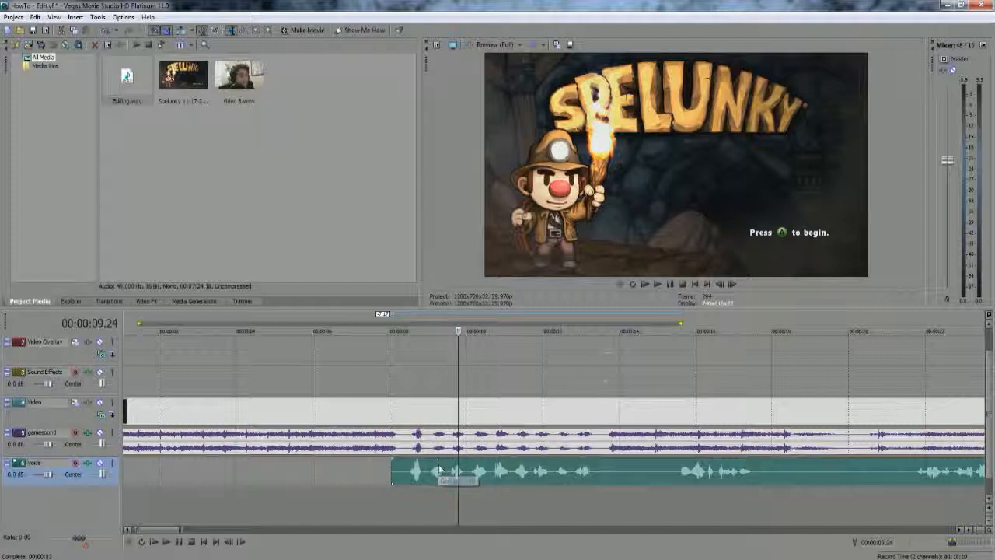
pyautogui.scroll(4, 443, 467)
pyautogui.scroll(2, 342, 472)
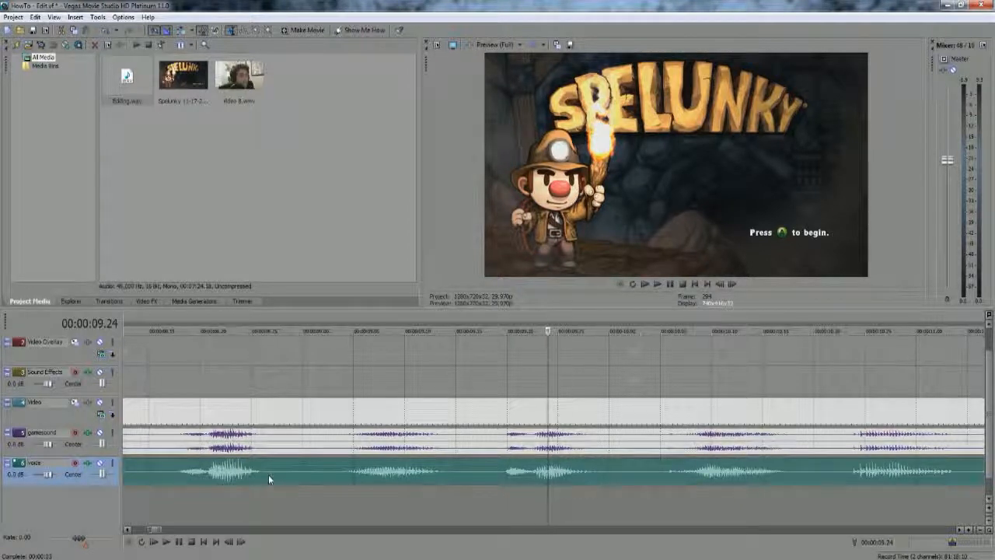
pyautogui.moveTo(270, 474); pyautogui.dragTo(320, 471)
pyautogui.scroll(-1, 273, 475)
pyautogui.scroll(-3, 320, 470)
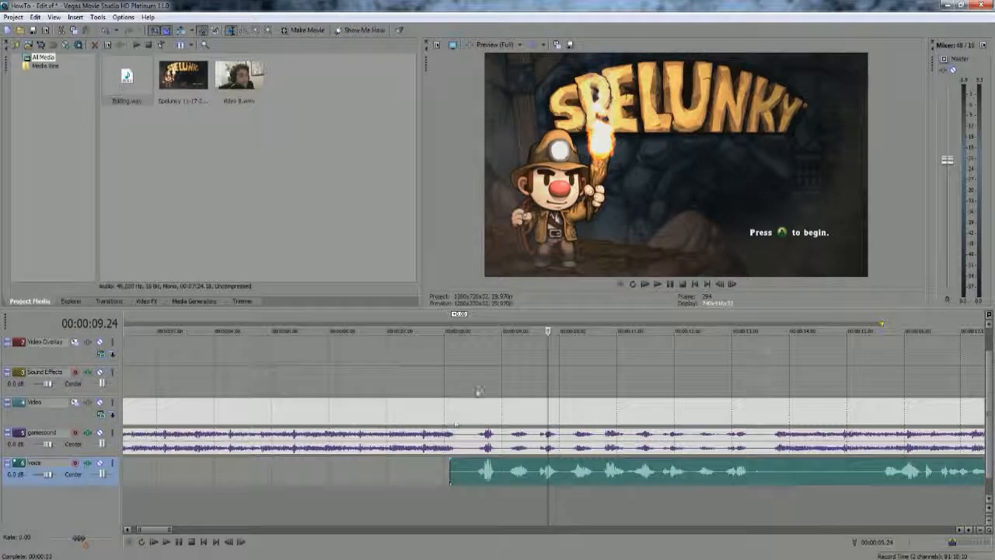
# Step: Play the timeline from 00:00:08.14 to check the opening speech for echo between voice and game sound
pyautogui.click(470, 378)
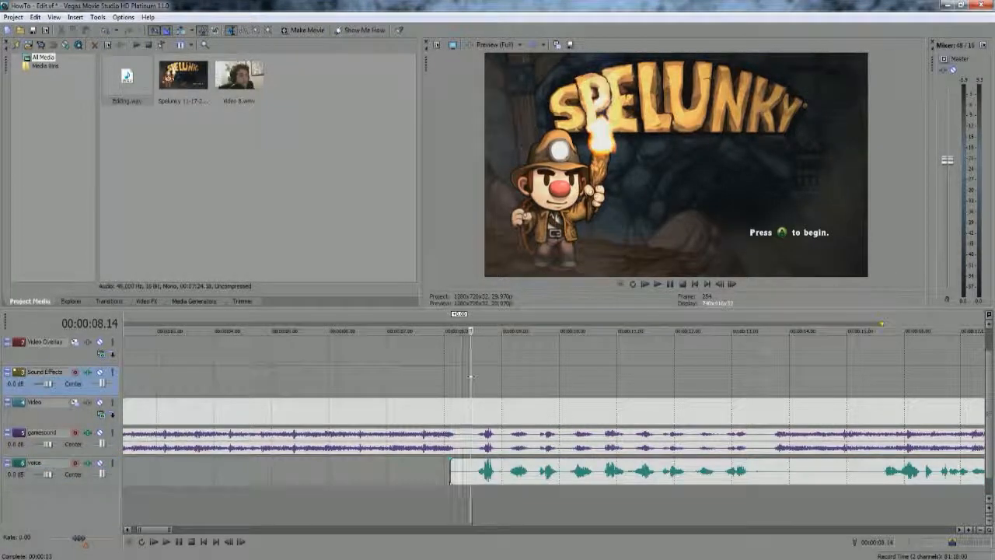
pyautogui.press('space')
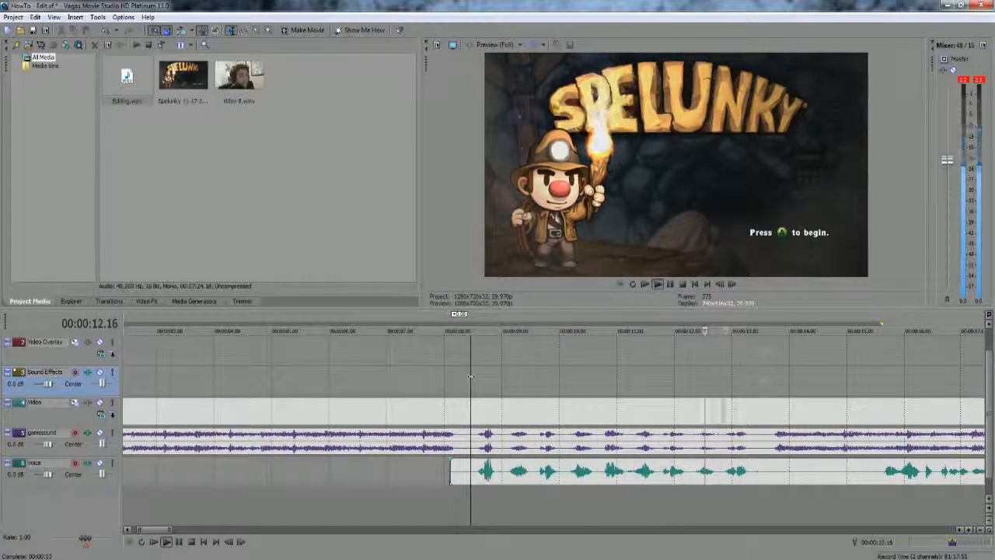
pyautogui.press('space')
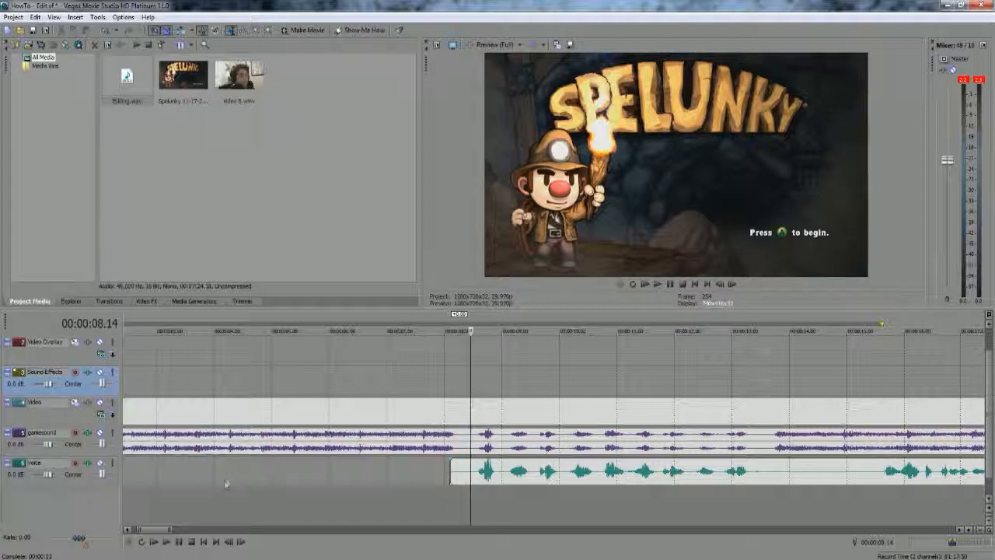
# Step: Play the closing speech near the end of the timeline from 00:07:05.26 to check that the voice is still in sync
pyautogui.moveTo(148, 532); pyautogui.dragTo(886, 528)
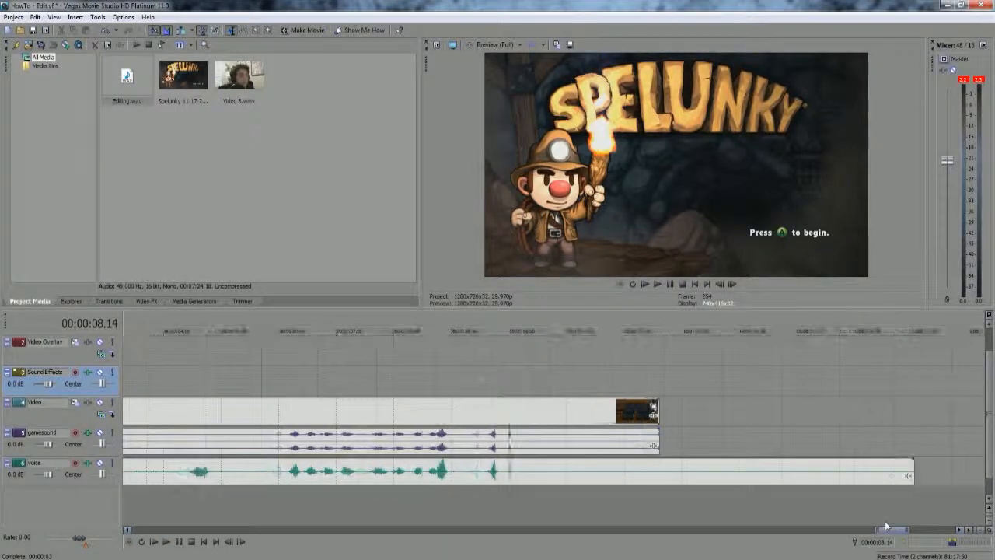
pyautogui.click(271, 472)
pyautogui.press('space')
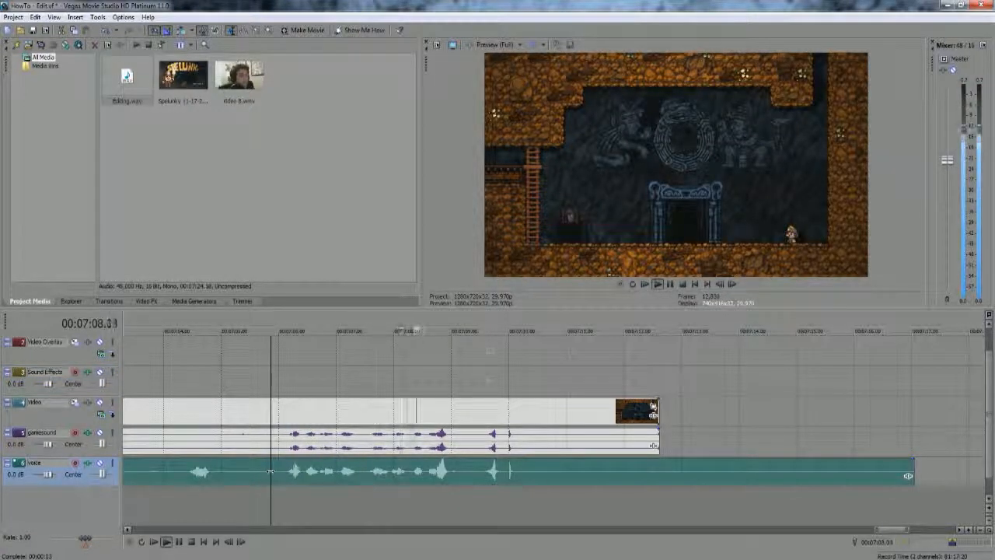
pyautogui.press('space')
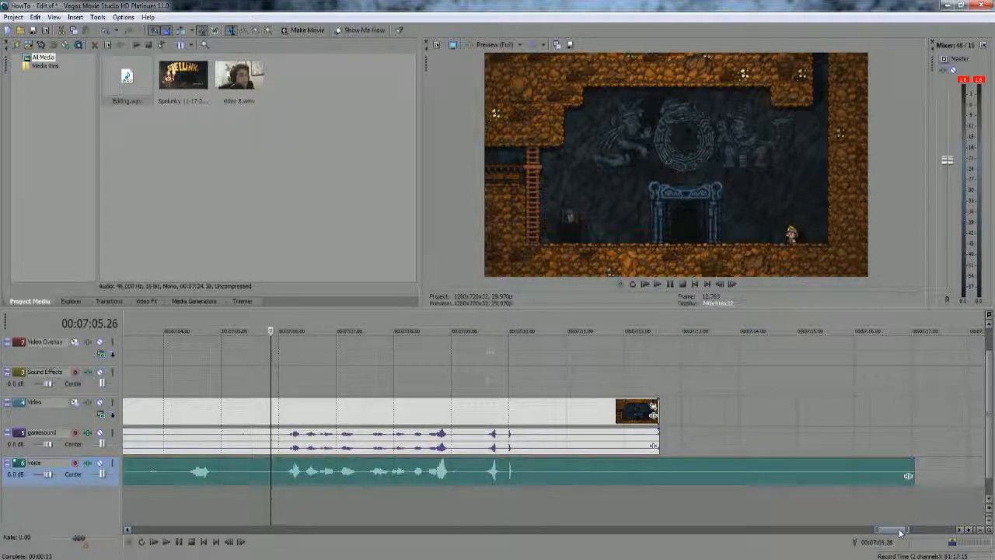
# Step: Try moving the voice clip alone a few seconds earlier, and undo the move
pyautogui.moveTo(901, 531); pyautogui.dragTo(151, 531)
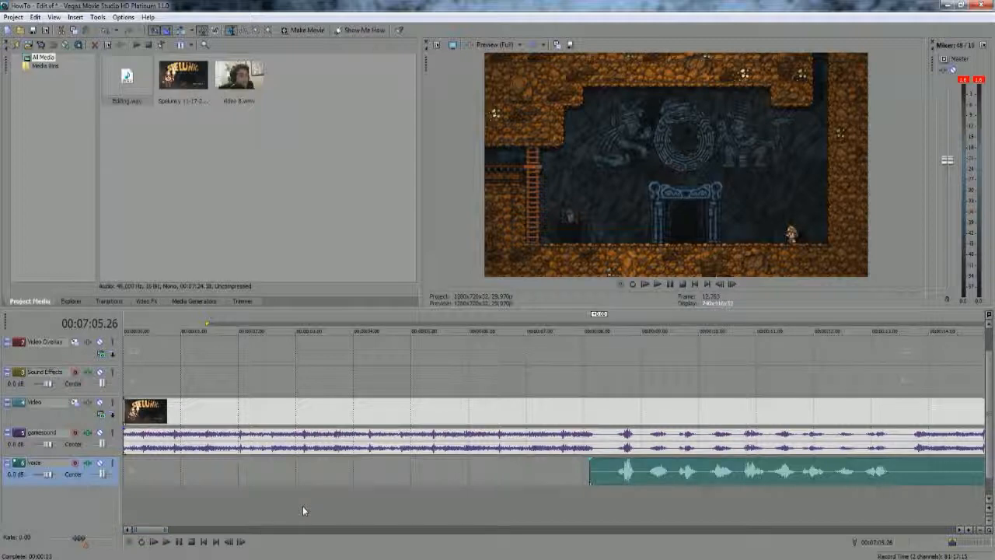
pyautogui.scroll(-3, 313, 503)
pyautogui.moveTo(877, 521); pyautogui.dragTo(165, 530)
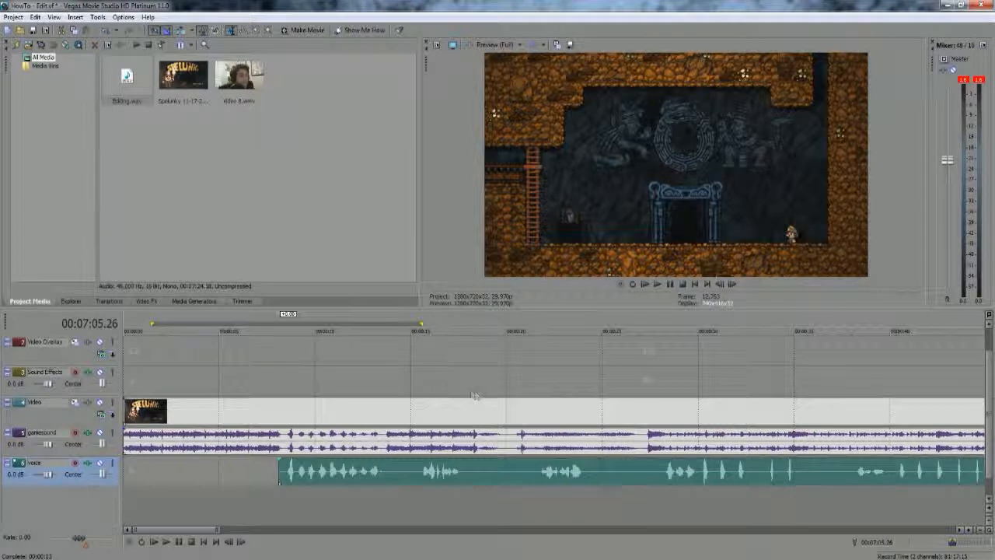
pyautogui.click(409, 379)
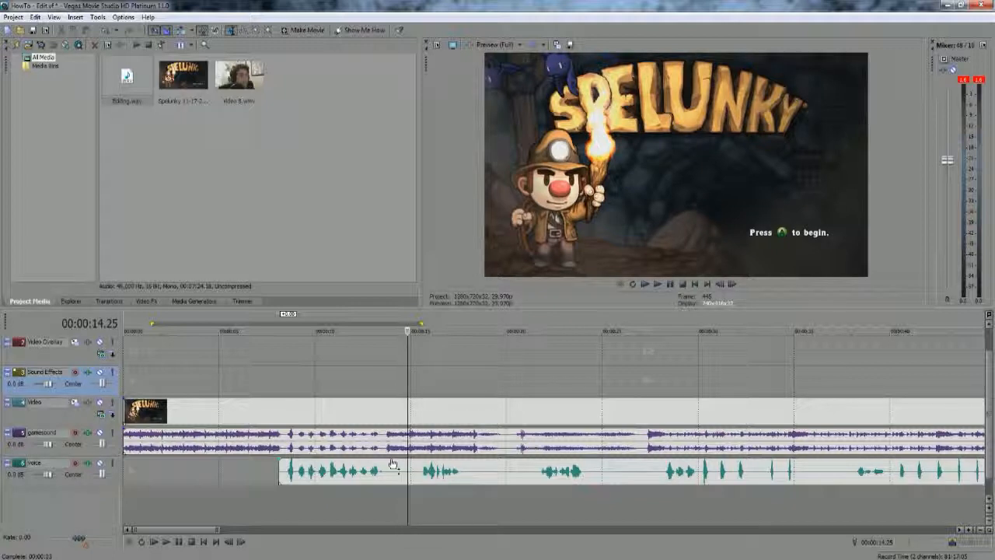
pyautogui.moveTo(391, 464); pyautogui.dragTo(340, 468)
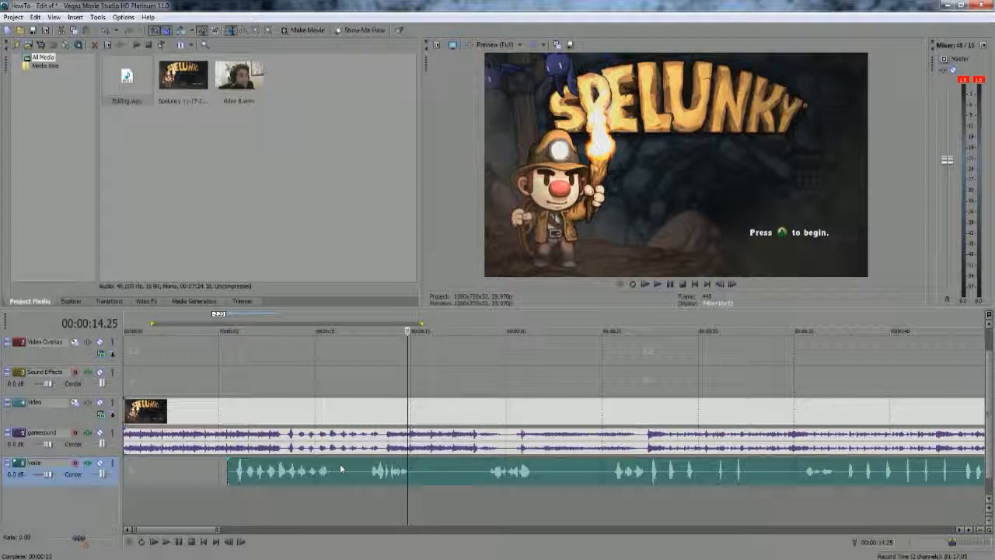
pyautogui.hotkey('ctrl', 'z')
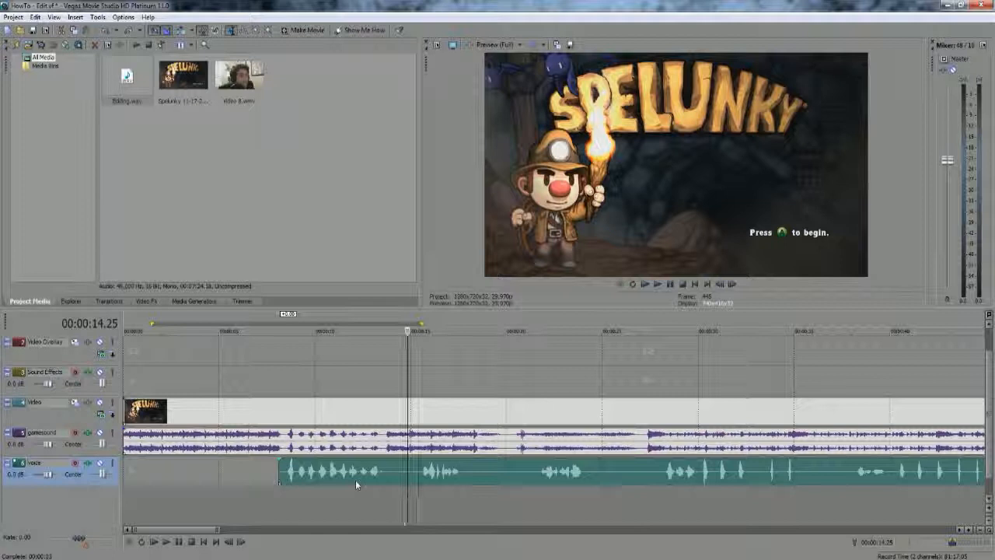
# Step: Select the video, game sound and voice clips together by adding them individually to the selection
pyautogui.click(351, 478)
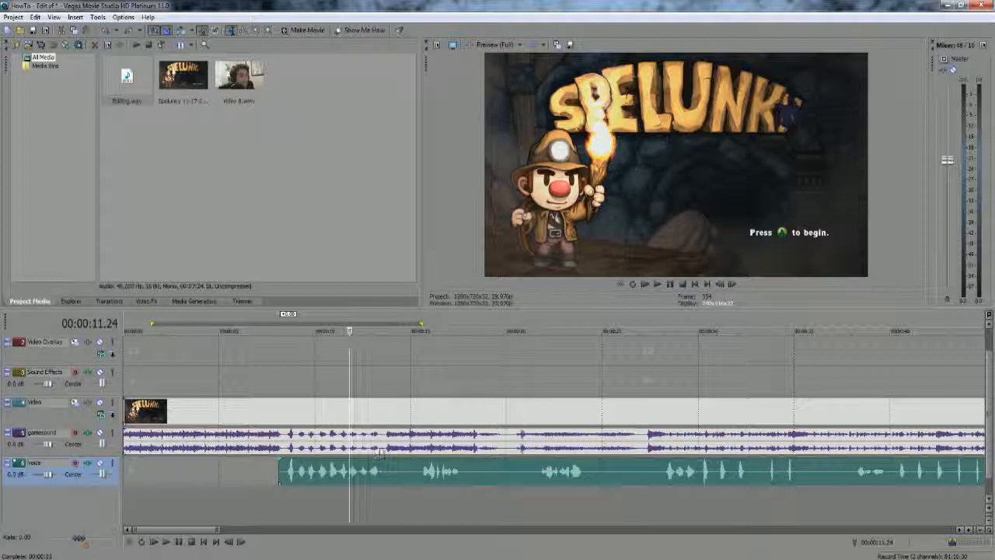
pyautogui.click(400, 412)
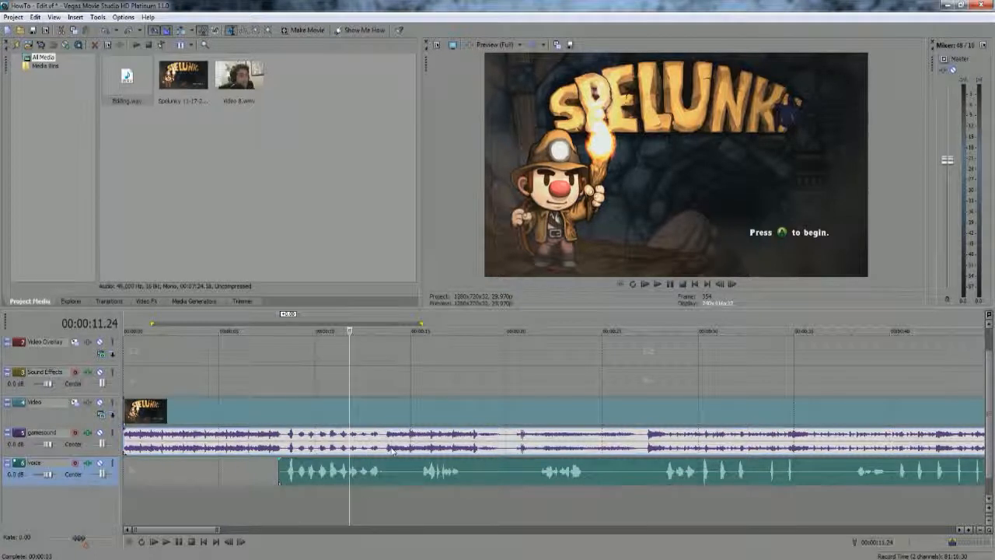
pyautogui.click(397, 418)
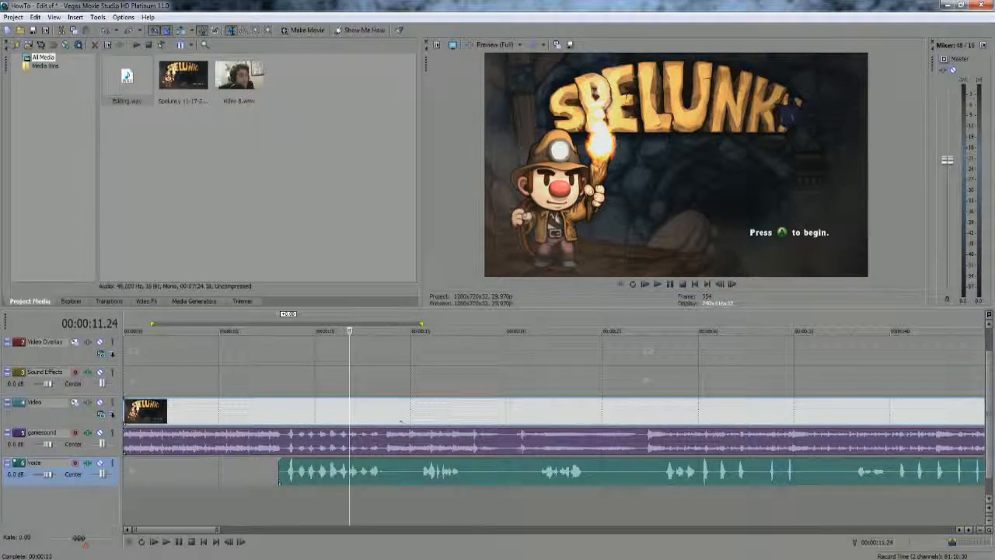
pyautogui.click(398, 422)
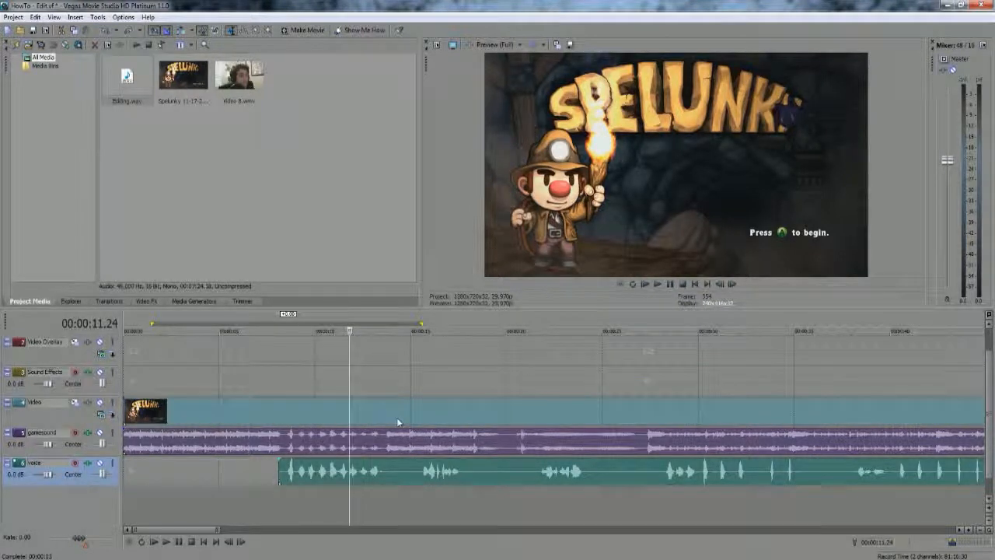
pyautogui.click(395, 420)
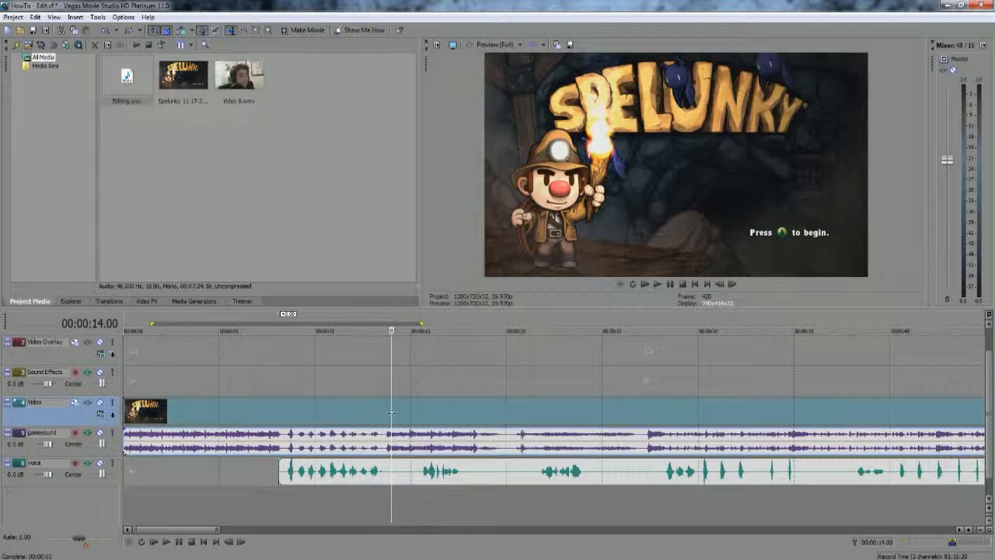
pyautogui.keyDown('ctrl'); pyautogui.click(417, 481); pyautogui.keyUp('ctrl')
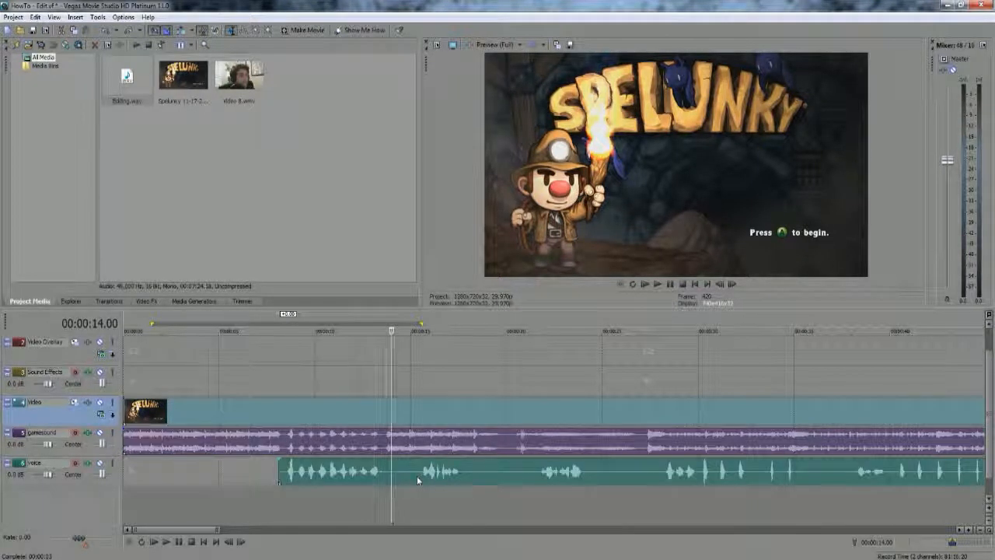
pyautogui.click(398, 416)
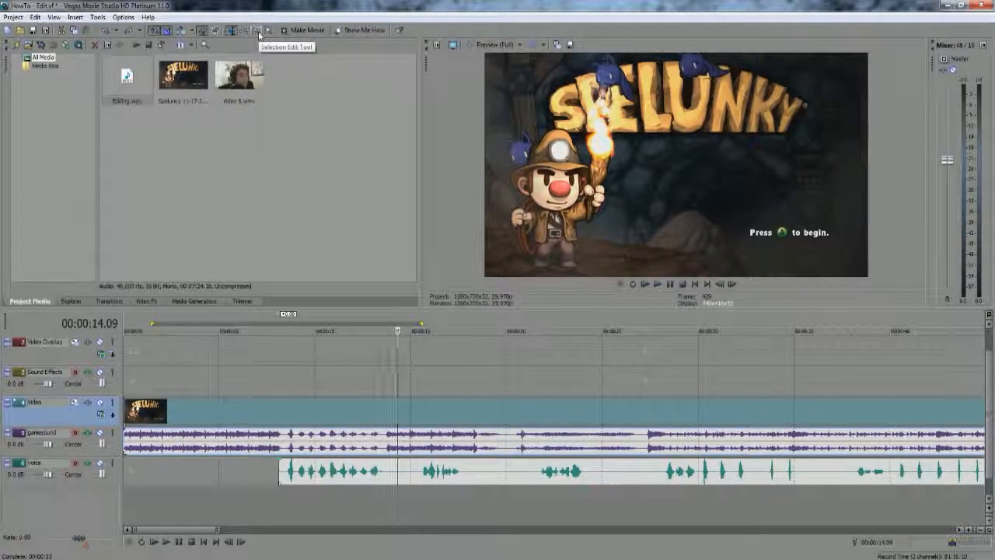
# Step: Select the video, game sound and voice clips with the Selection Edit tool and combine them in a new group
pyautogui.moveTo(333, 367); pyautogui.dragTo(440, 489)
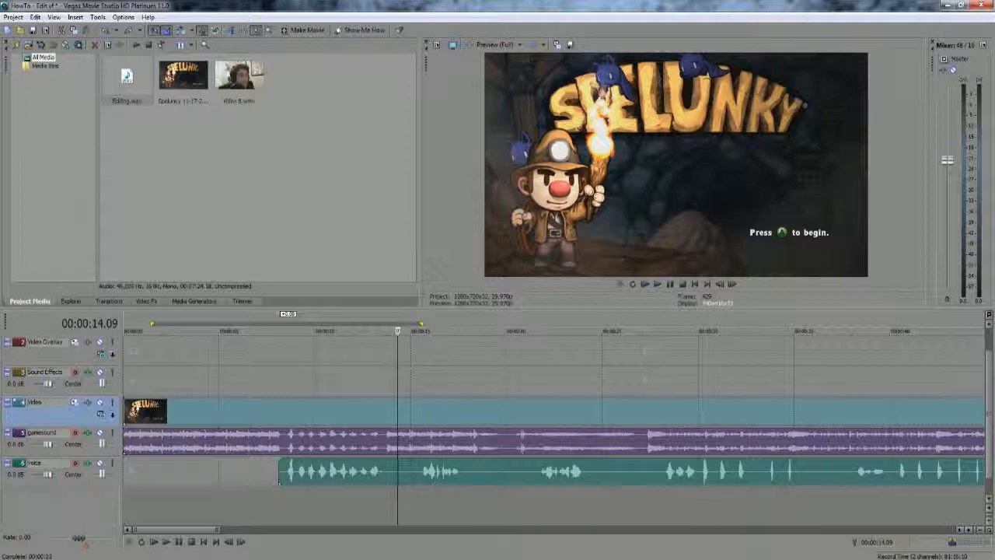
pyautogui.click(231, 31)
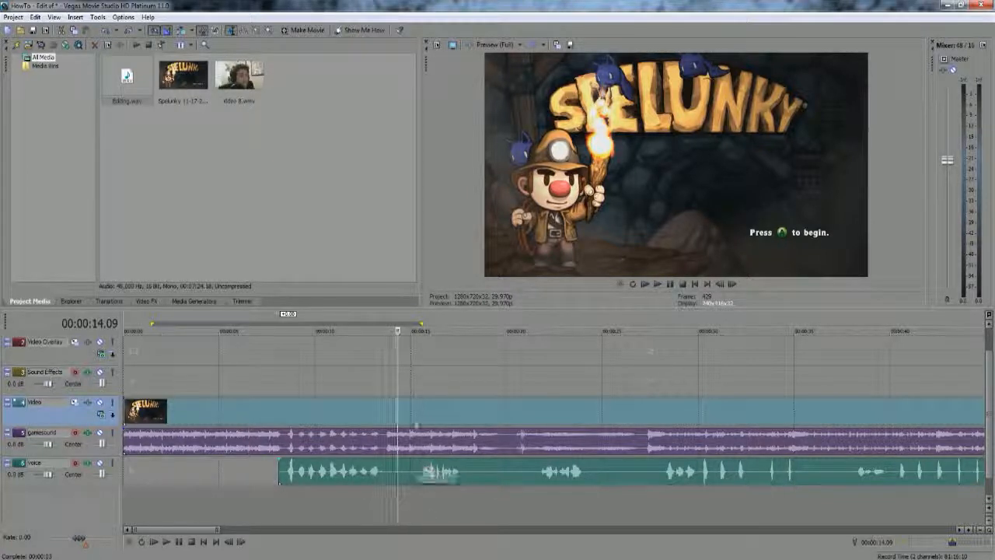
pyautogui.rightClick(415, 410)
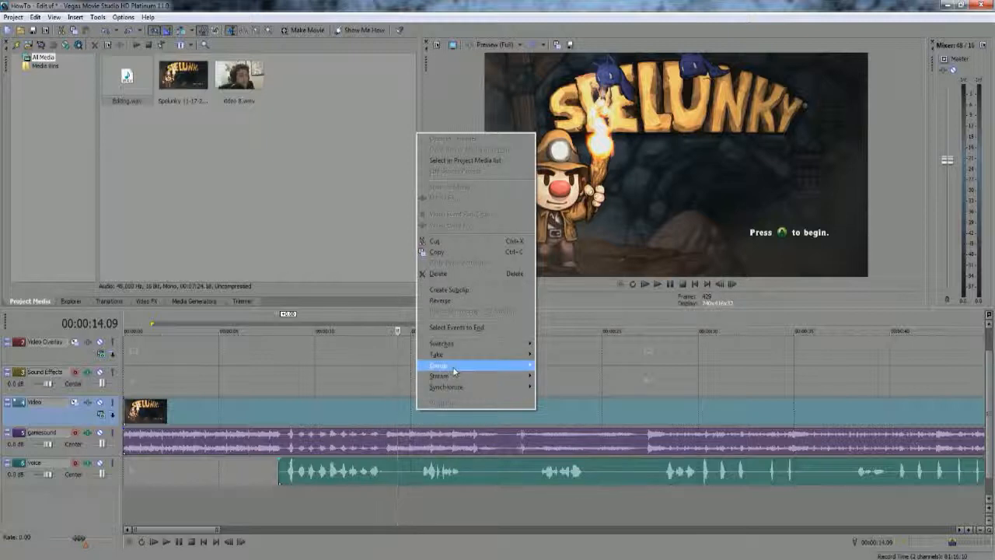
pyautogui.moveTo(466, 365)
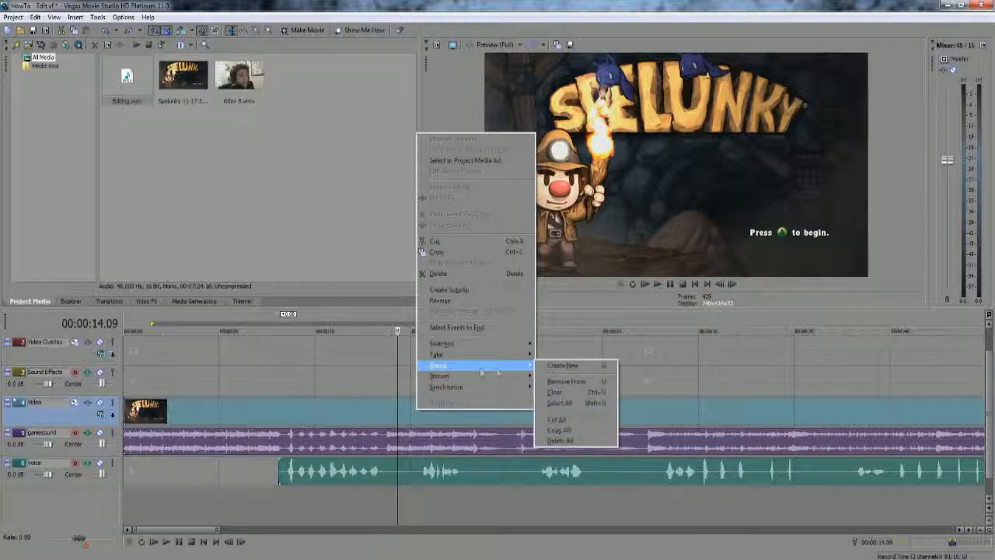
pyautogui.click(605, 365)
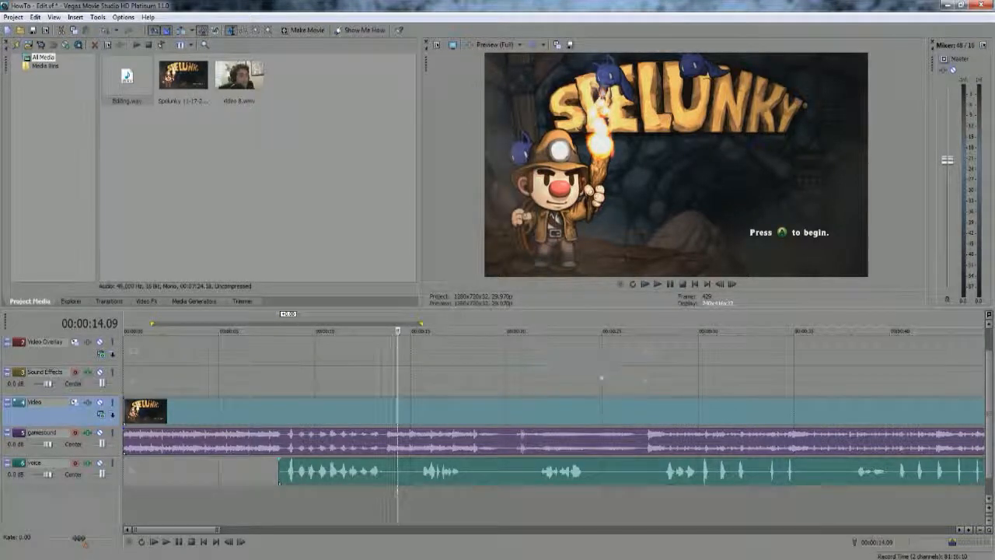
# Step: Shift the grouped clips along the timeline and back to test that they move together
pyautogui.click(500, 378)
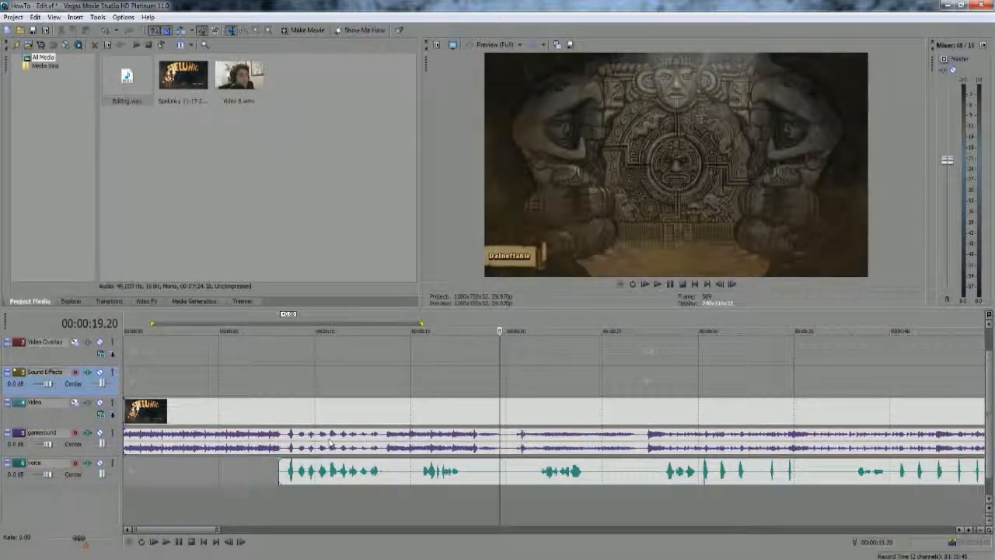
pyautogui.moveTo(369, 416); pyautogui.dragTo(329, 422)
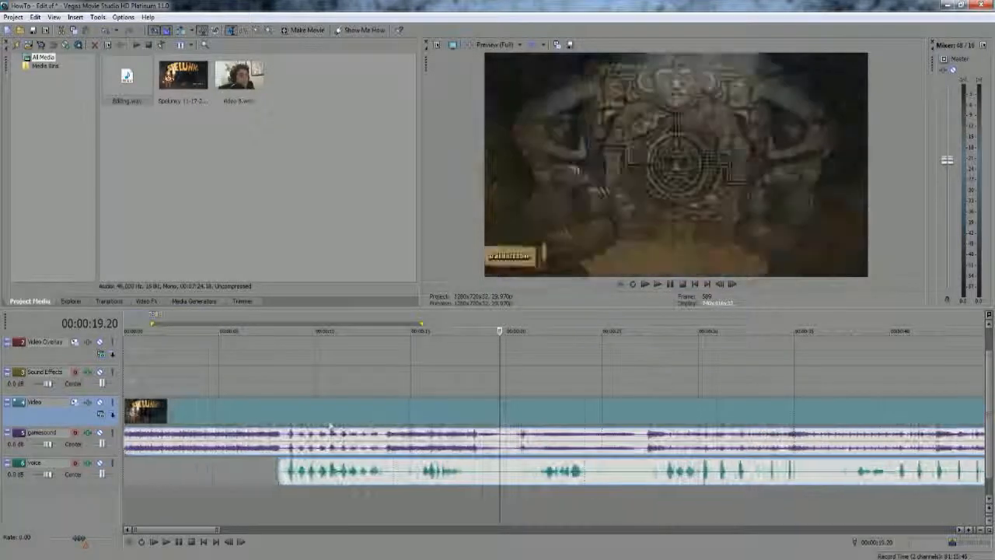
pyautogui.moveTo(544, 415); pyautogui.dragTo(515, 419)
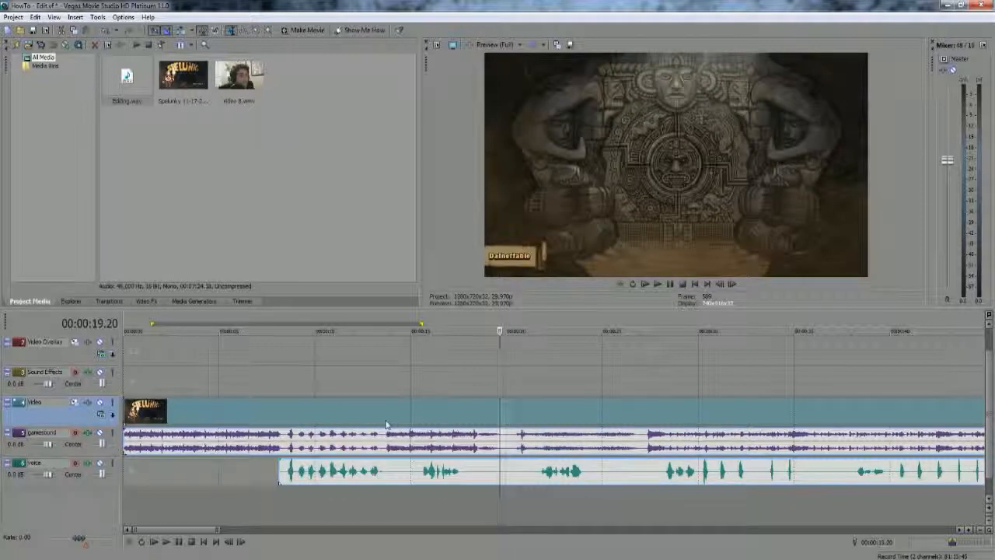
# Step: Play the timeline from 00:00:11.09 to judge the loudness of the voice against the game sound
pyautogui.click(370, 387)
pyautogui.click(325, 388)
pyautogui.click(334, 388)
pyautogui.click(336, 388)
pyautogui.click(340, 388)
pyautogui.press('space')
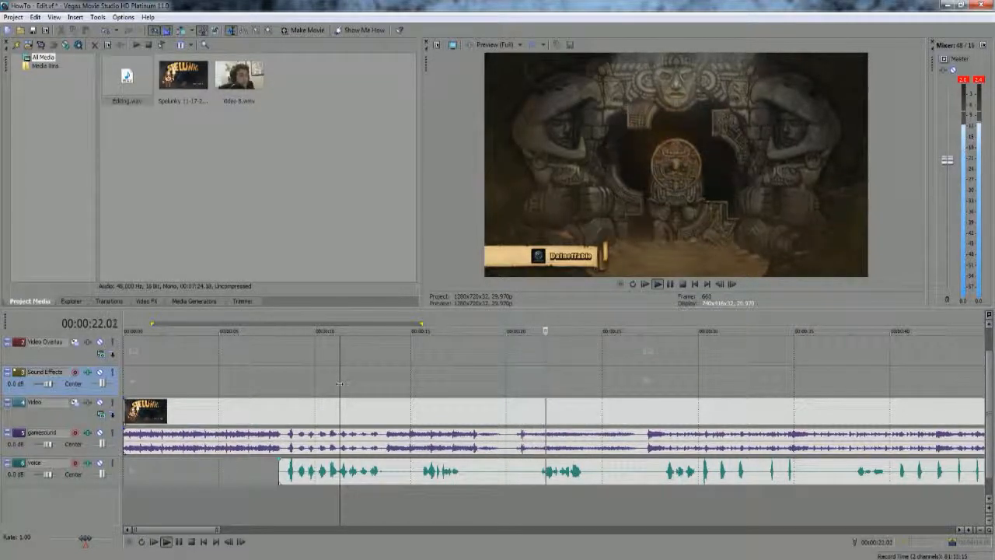
pyautogui.press('space')
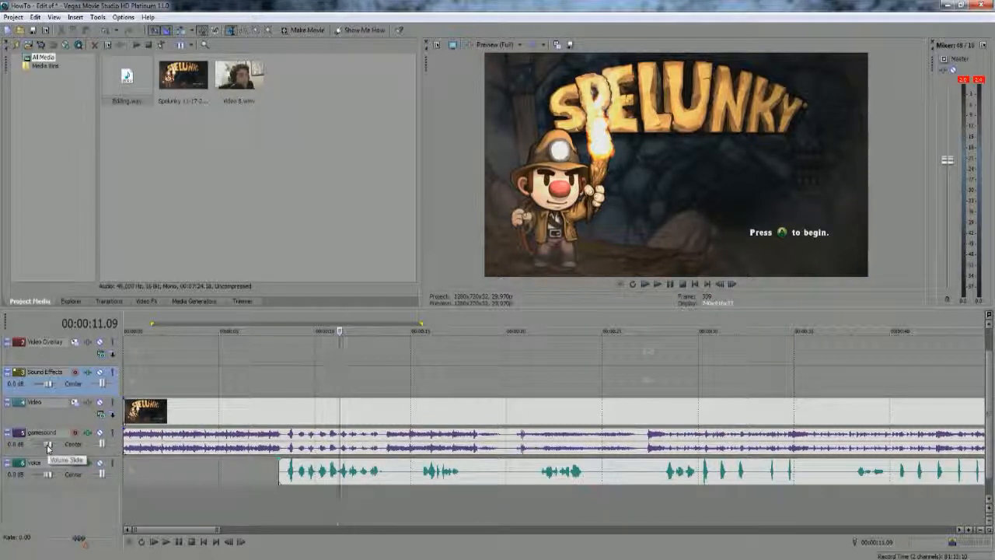
# Step: Lower the gamesound track's volume to about -5.6 dB and play from 00:00:14.26 to check the balance
pyautogui.moveTo(47, 444); pyautogui.dragTo(46, 444)
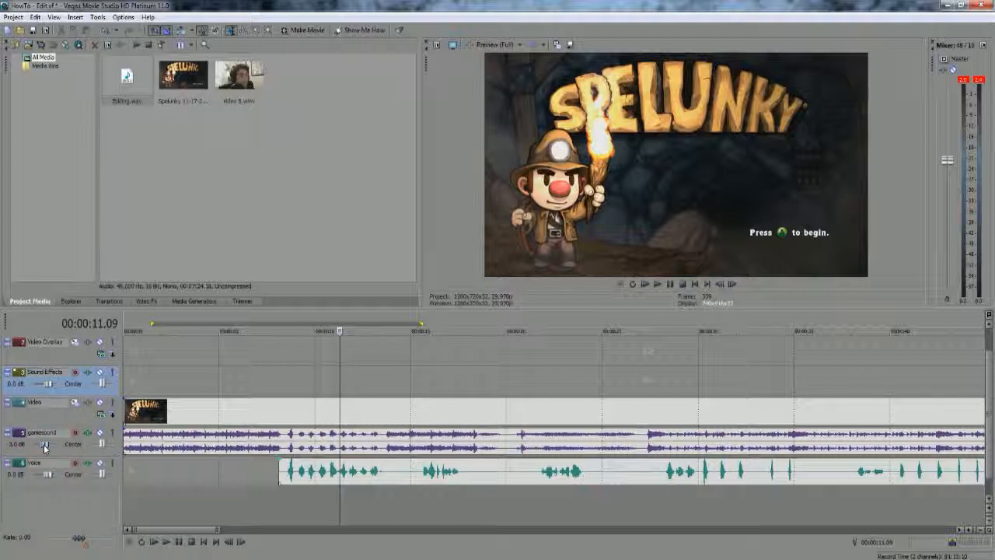
pyautogui.moveTo(44, 444); pyautogui.dragTo(42, 447)
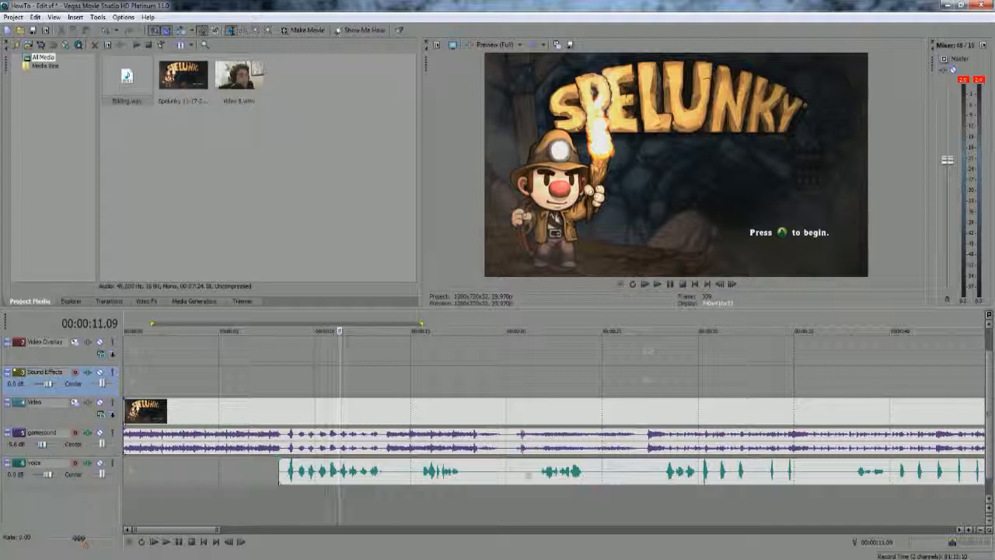
pyautogui.click(407, 465)
pyautogui.press('space')
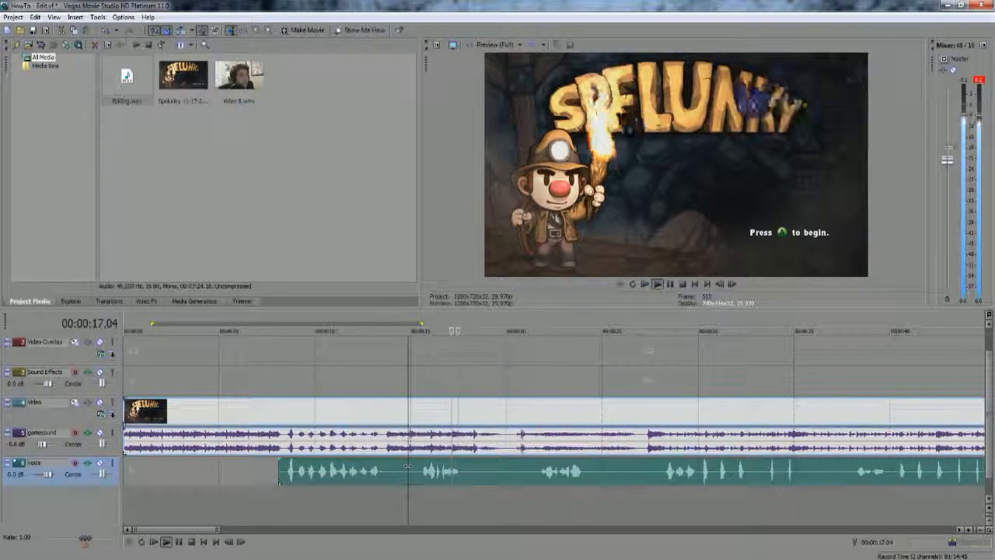
pyautogui.press('space')
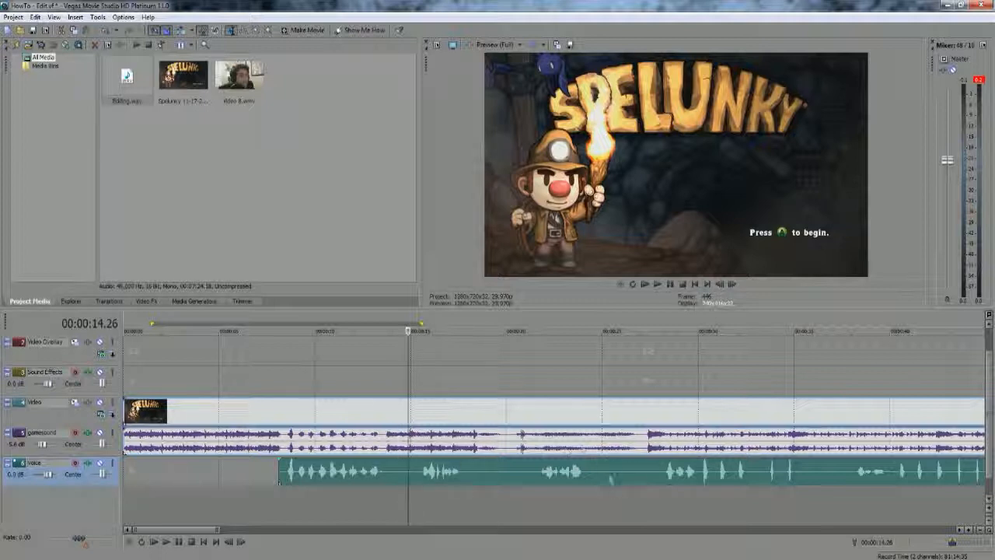
# Step: Play the timeline from 00:00:27.01 to compare the voice with the reduced game sound
pyautogui.click(535, 474)
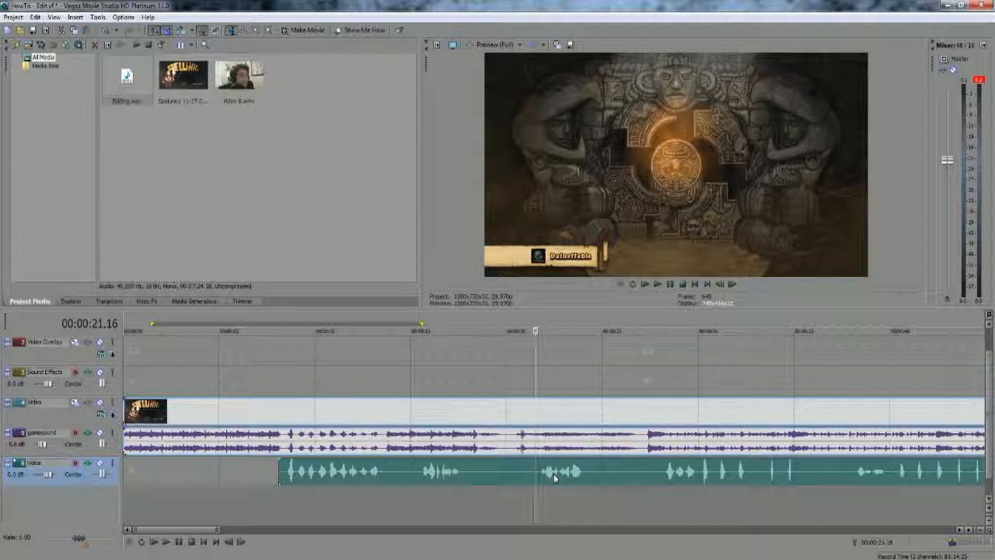
pyautogui.moveTo(182, 531); pyautogui.dragTo(195, 534)
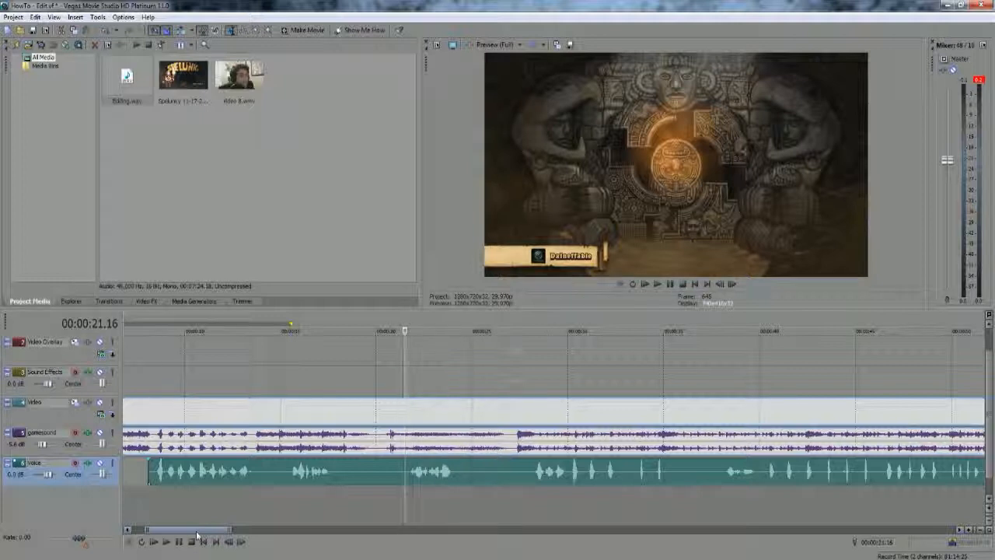
pyautogui.click(508, 464)
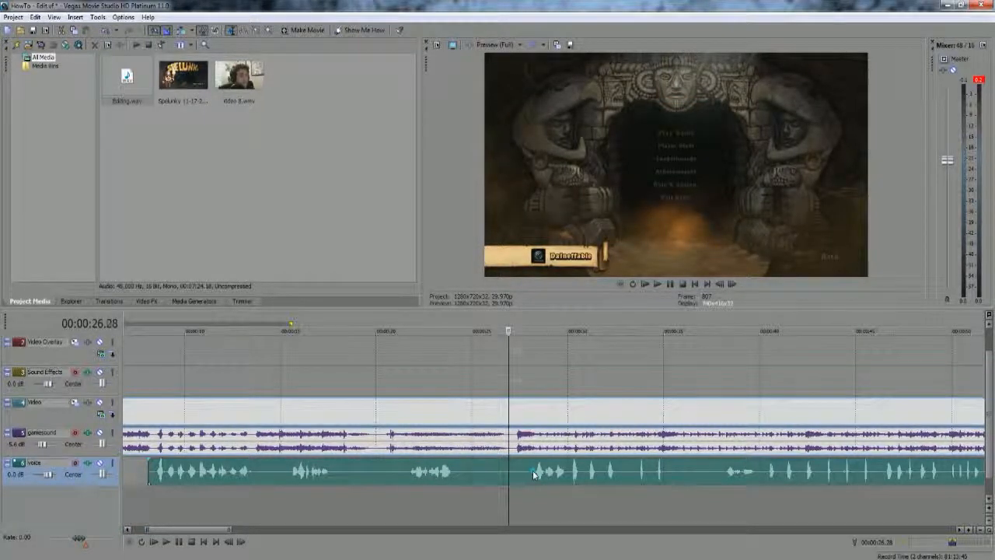
pyautogui.click(532, 470)
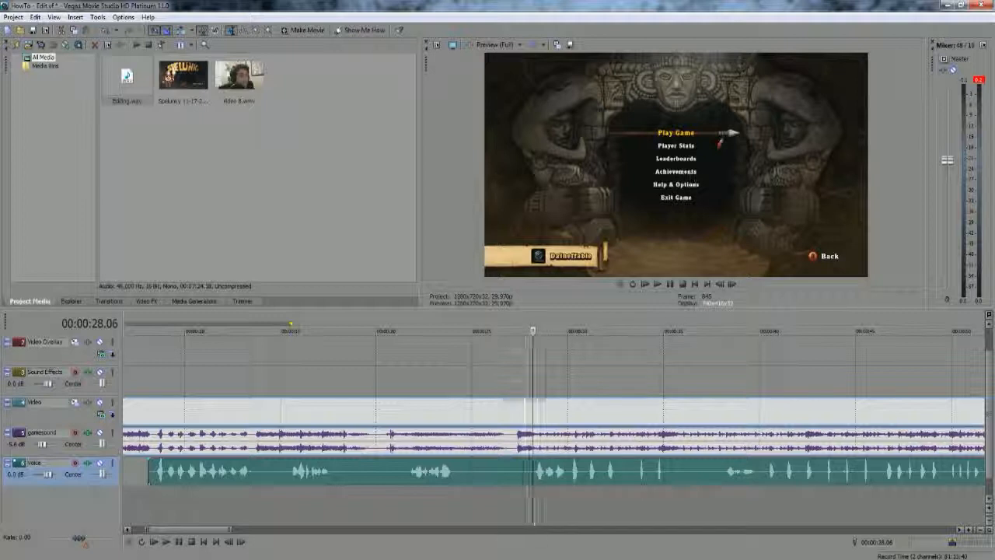
pyautogui.click(510, 471)
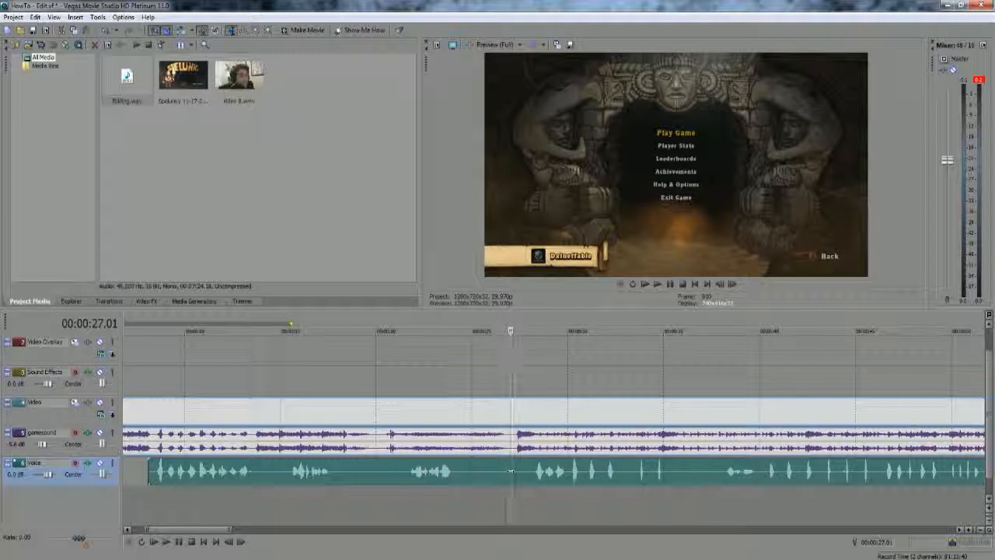
pyautogui.press('space')
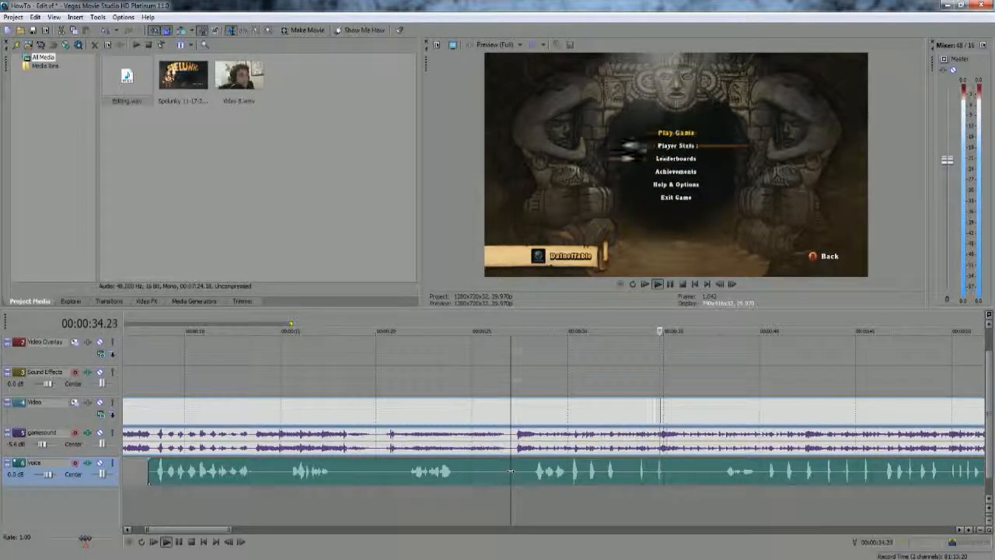
pyautogui.press('space')
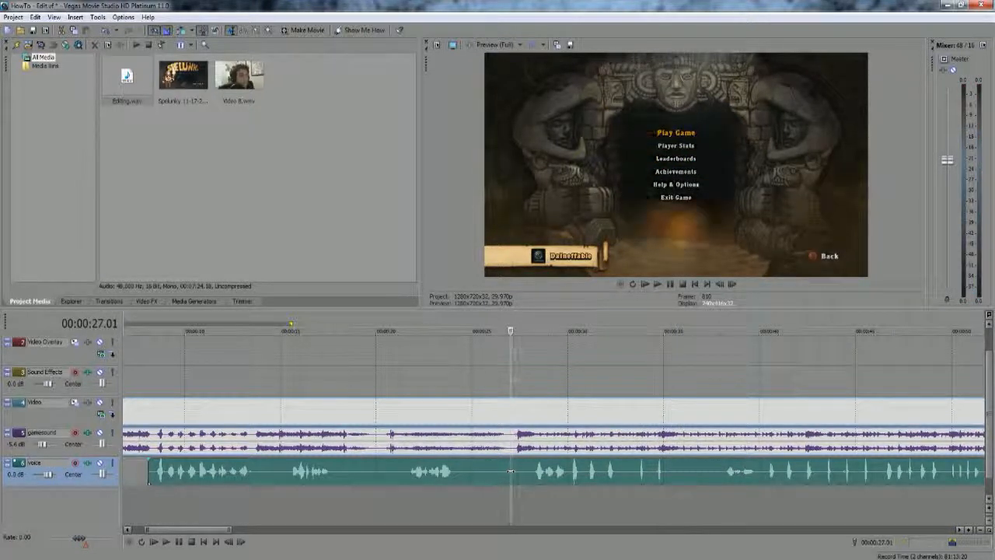
# Step: Play the timeline from 00:00:40.10 to check the voice and game sound balance further on
pyautogui.click(659, 471)
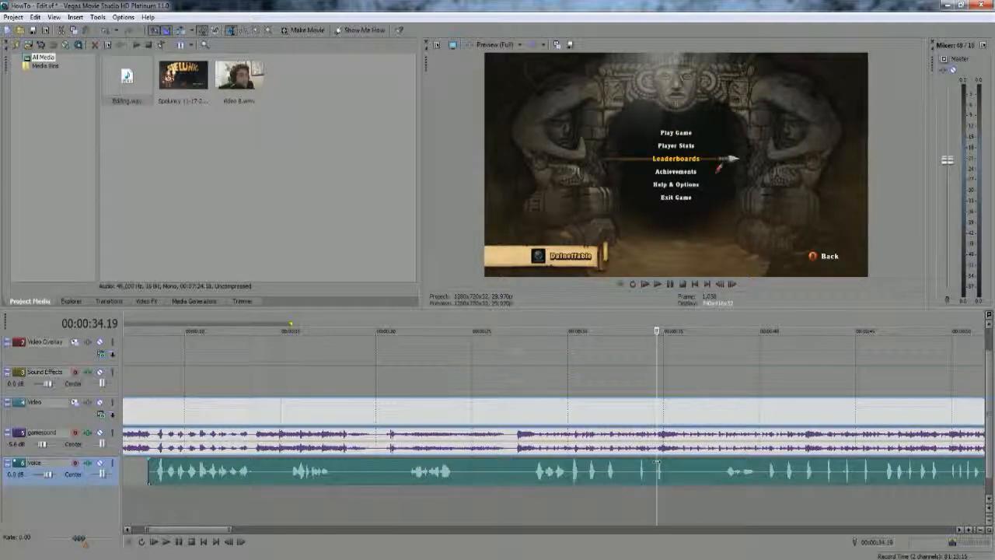
pyautogui.click(766, 471)
pyautogui.press('space')
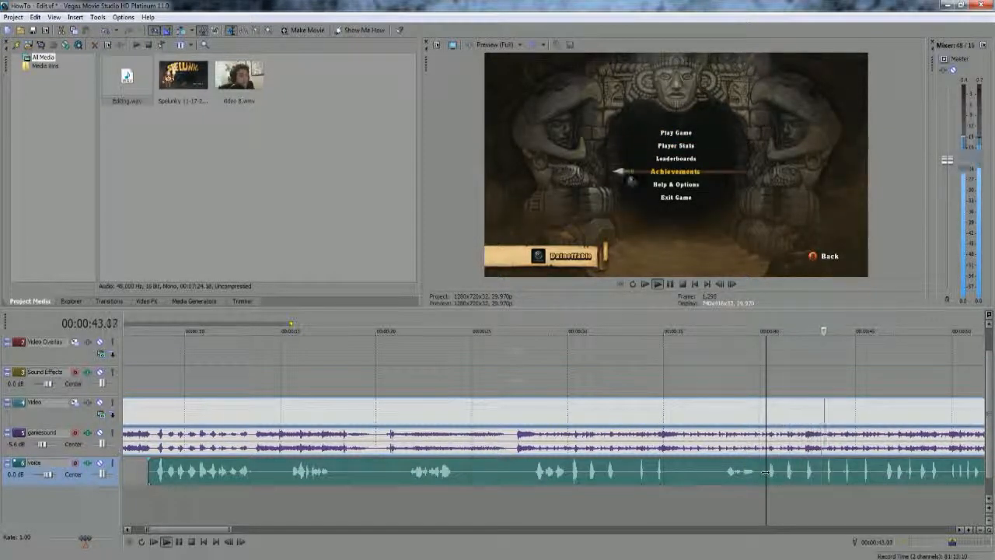
pyautogui.press('space')
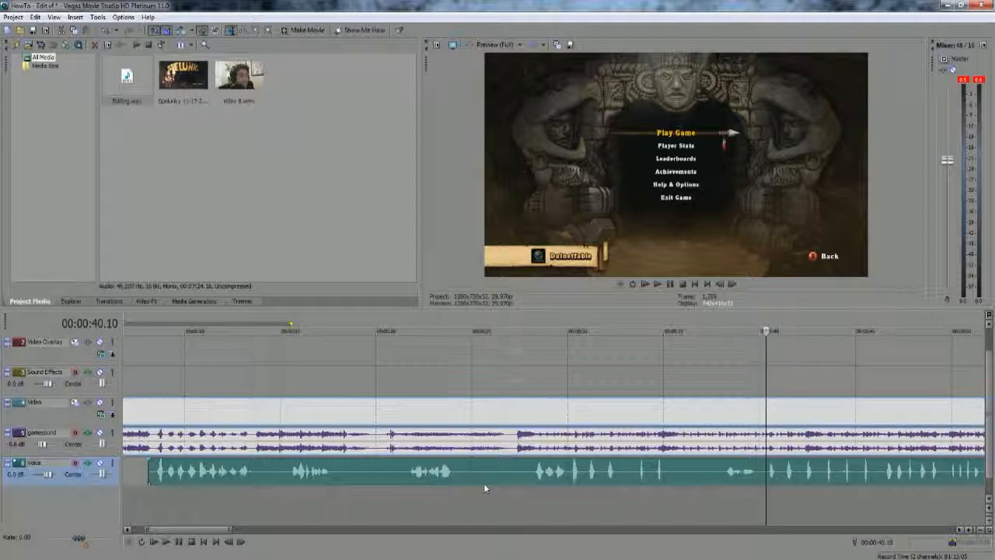
pyautogui.moveTo(181, 530); pyautogui.dragTo(204, 535)
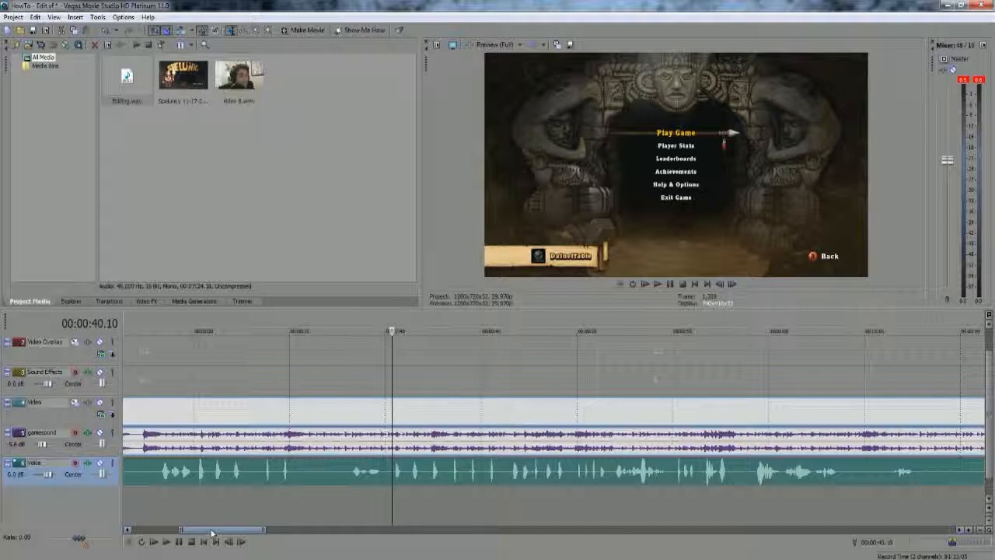
pyautogui.moveTo(211, 533); pyautogui.dragTo(218, 533)
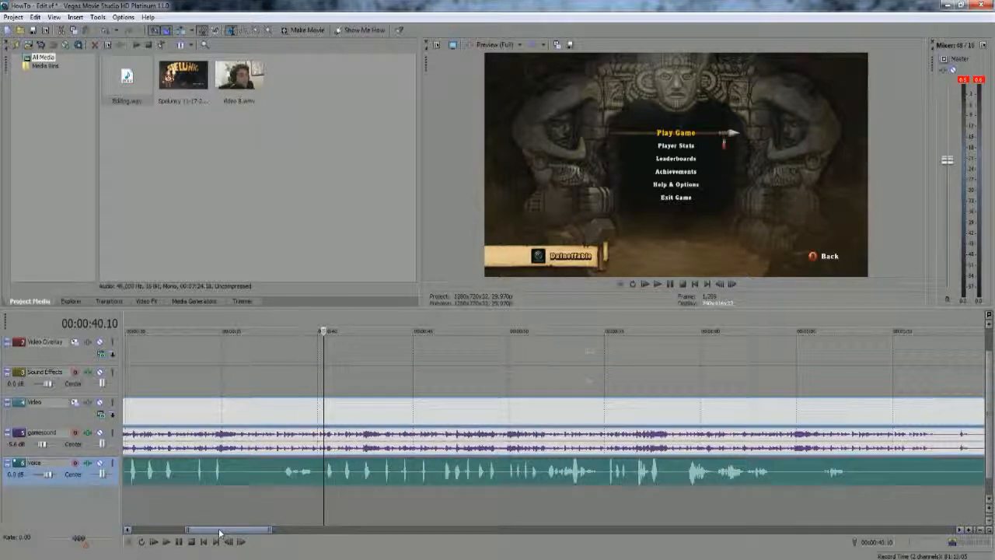
pyautogui.moveTo(220, 533); pyautogui.dragTo(165, 531)
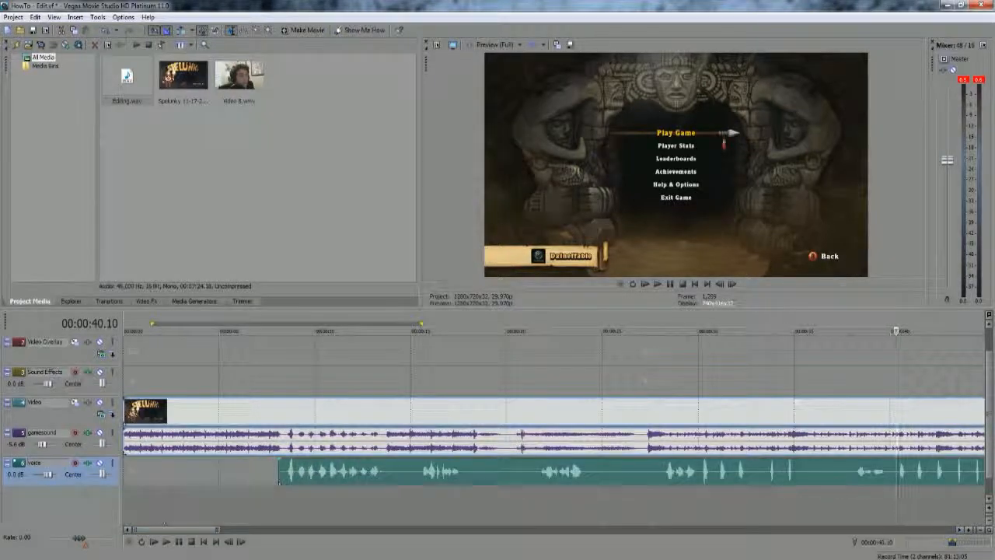
pyautogui.click(289, 408)
pyautogui.click(307, 415)
pyautogui.click(366, 408)
pyautogui.click(384, 408)
pyautogui.click(287, 411)
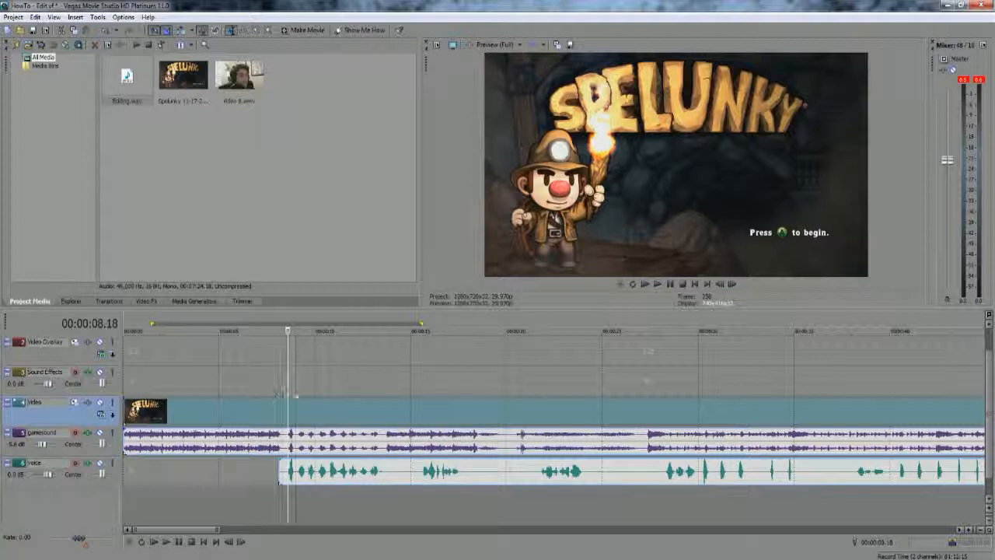
# Step: Add the webcam video at the start of the timeline, with its picture on Video Overlay and its audio on Sound Effects
pyautogui.click(278, 389)
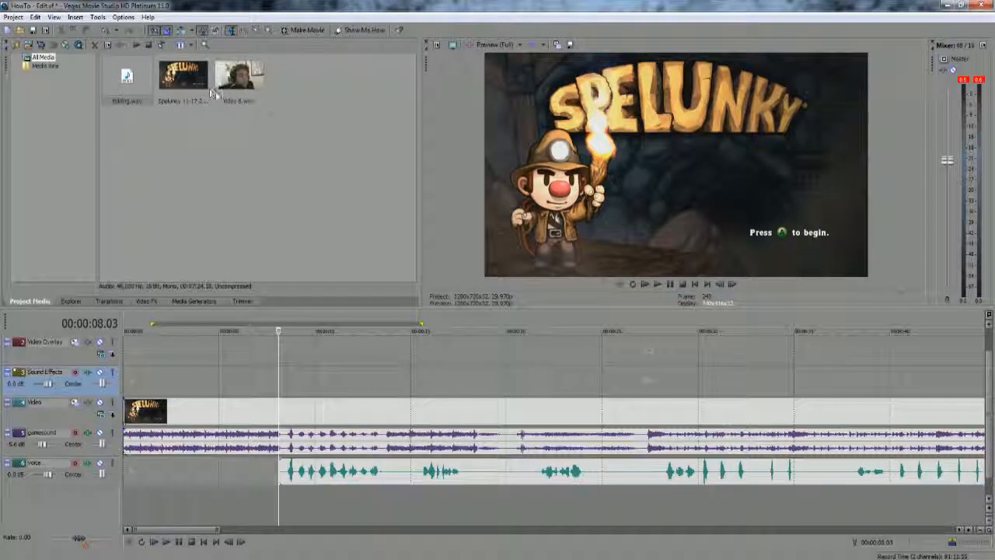
pyautogui.click(237, 77)
pyautogui.moveTo(238, 78); pyautogui.dragTo(129, 371)
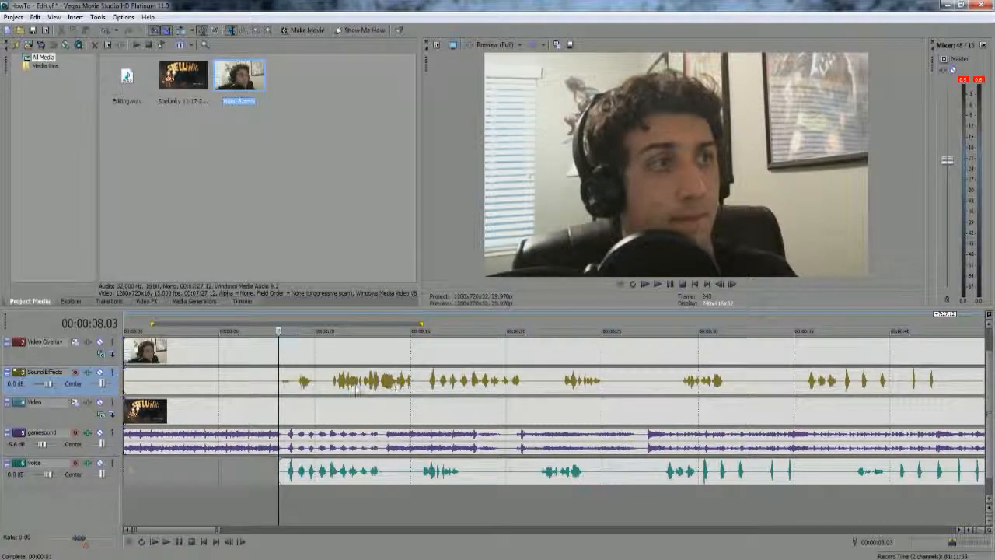
# Step: Play the webcam clip from 00:00:15.26 and compare its speech with the start of the voice recording
pyautogui.click(429, 386)
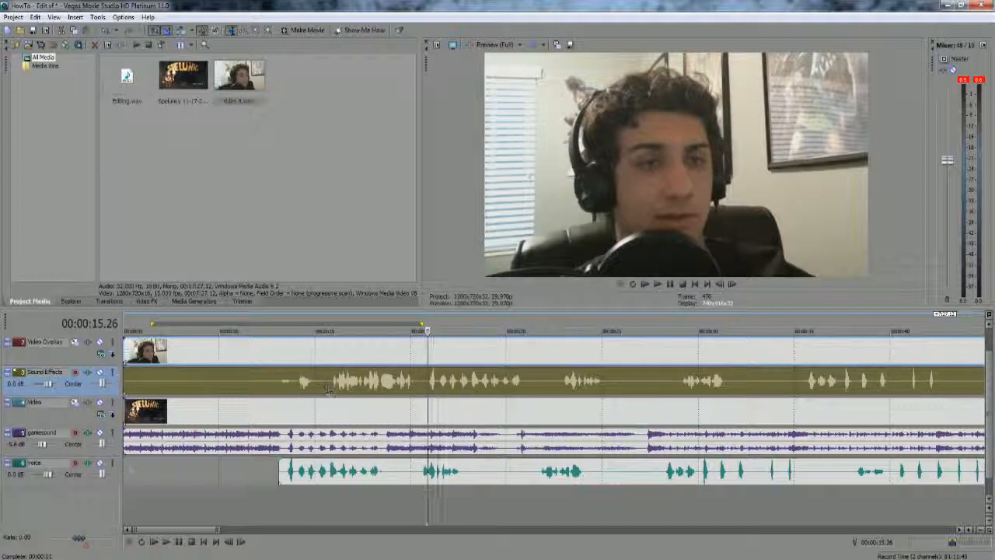
pyautogui.press('space')
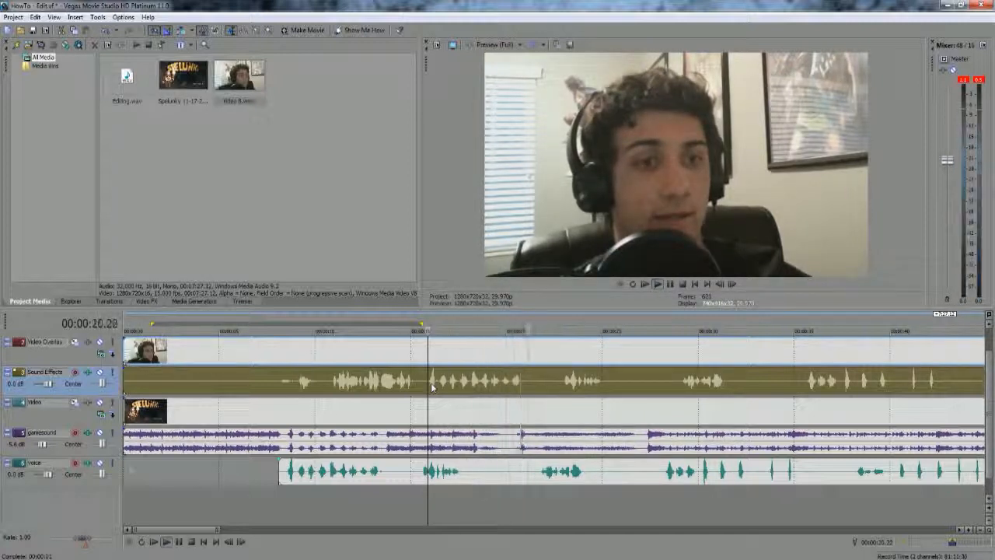
pyautogui.press('space')
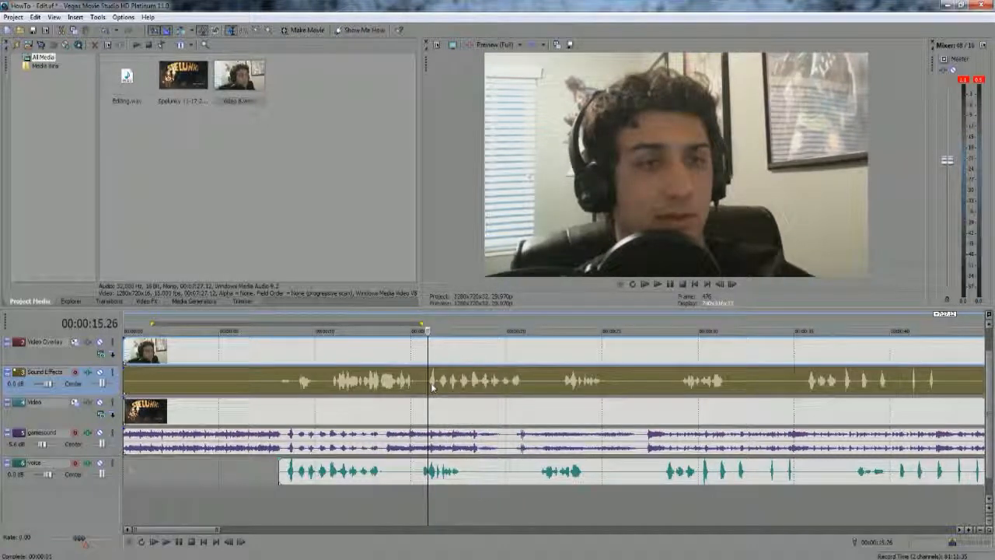
pyautogui.click(285, 472)
pyautogui.click(379, 471)
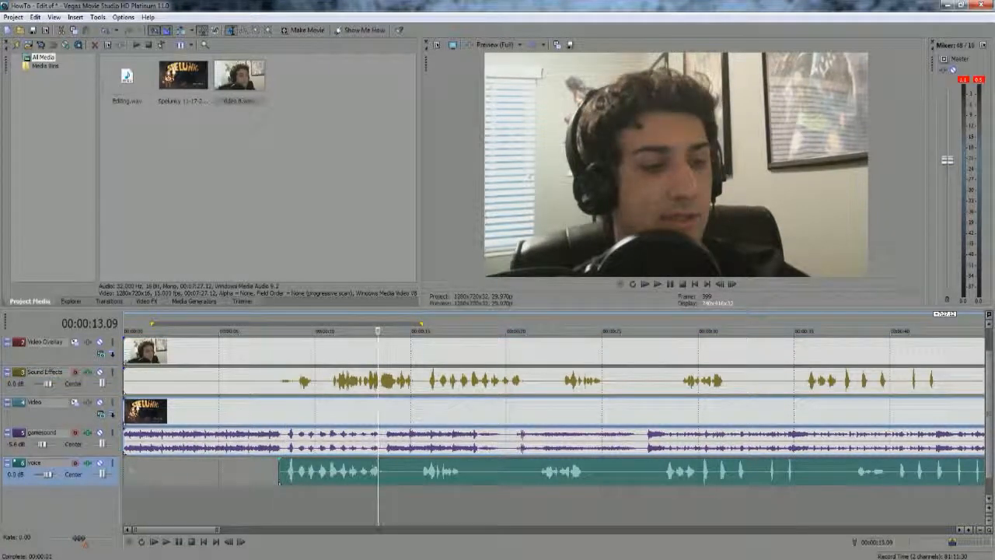
# Step: Split the webcam video and its audio at 00:00:15.13, just before the speech that matches the voice recording
pyautogui.click(419, 356)
pyautogui.click(419, 356)
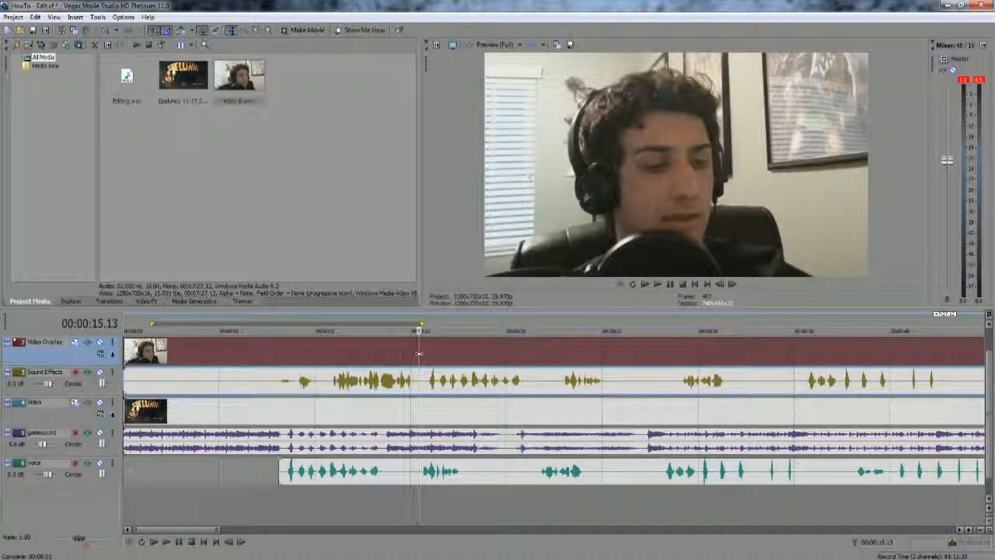
pyautogui.press('s')
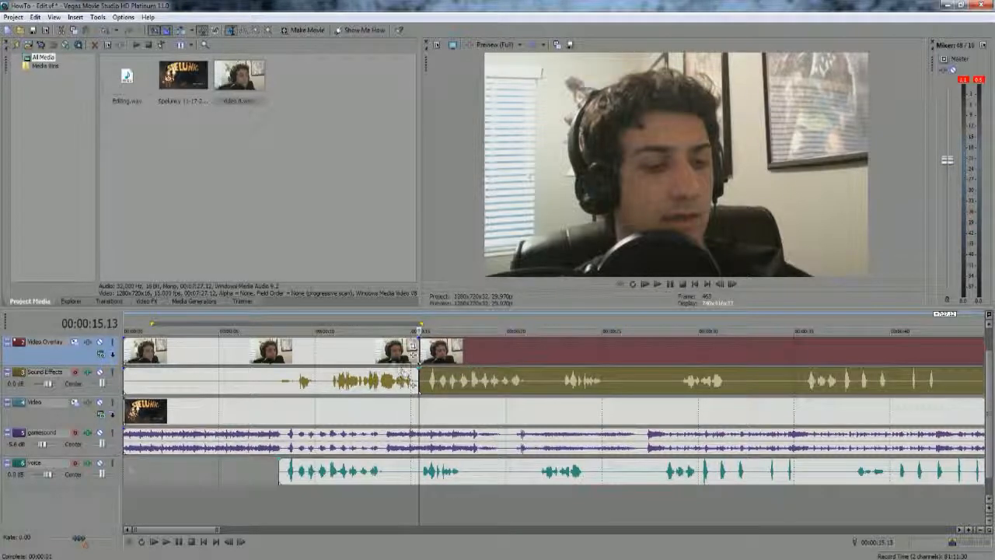
# Step: Ungroup the webcam section before the split and delete its video and audio pieces
pyautogui.moveTo(380, 361); pyautogui.dragTo(334, 360)
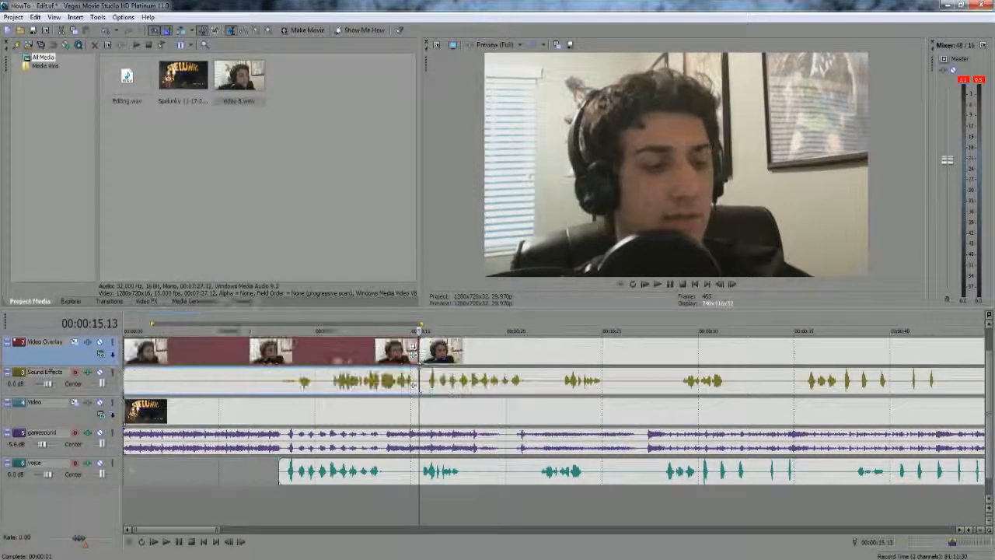
pyautogui.rightClick(354, 355)
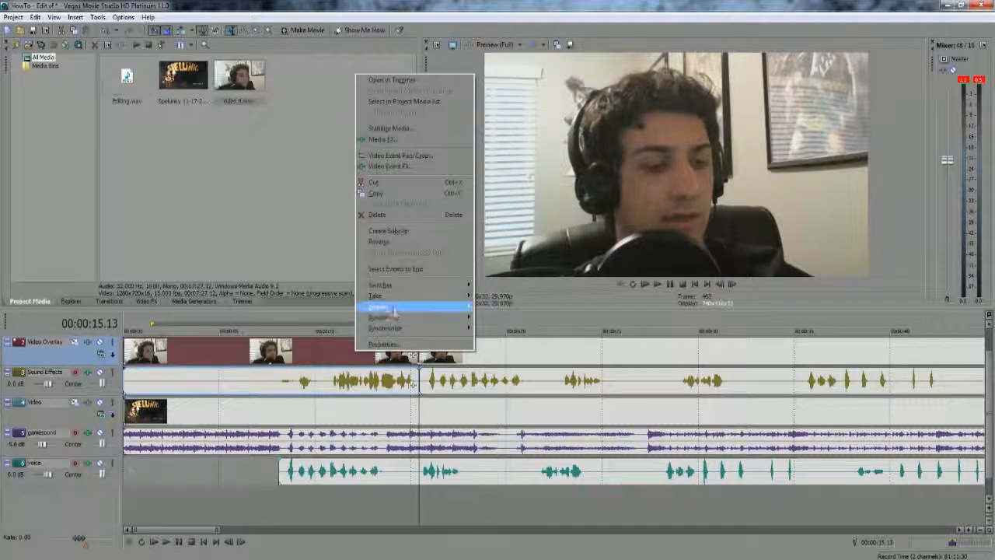
pyautogui.moveTo(459, 306)
pyautogui.click(538, 324)
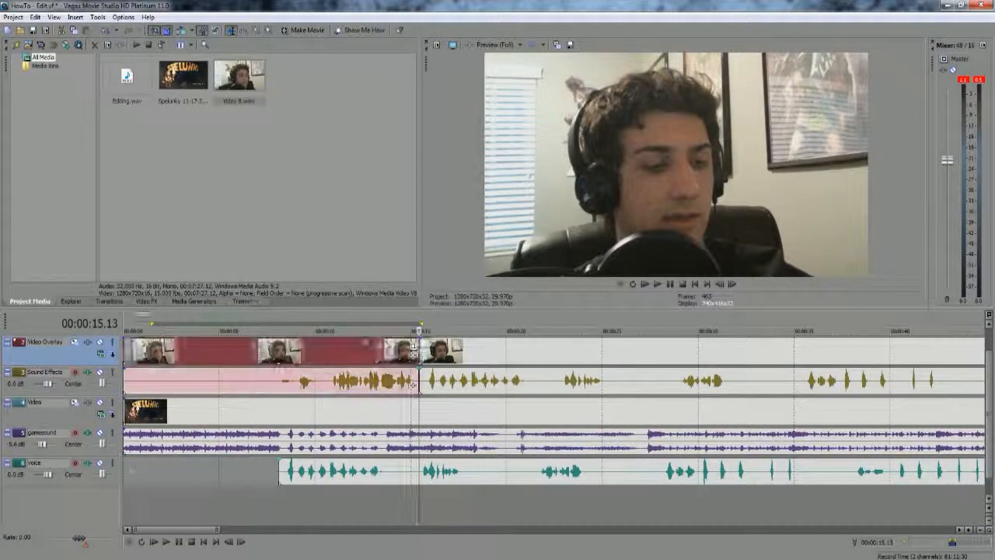
pyautogui.press('Delete')
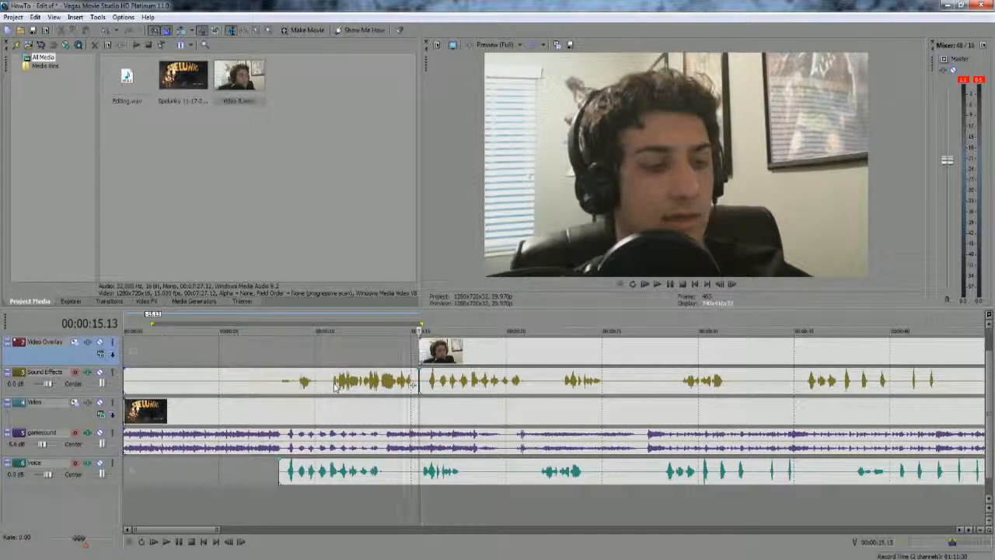
pyautogui.click(337, 383)
pyautogui.press('Delete')
# Step: Move the remaining webcam clip and its audio earlier so its waveform lines up with the voice recording near 00:00:08.22
pyautogui.moveTo(491, 356); pyautogui.dragTo(351, 364)
pyautogui.click(291, 413)
pyautogui.scroll(5, 322, 409)
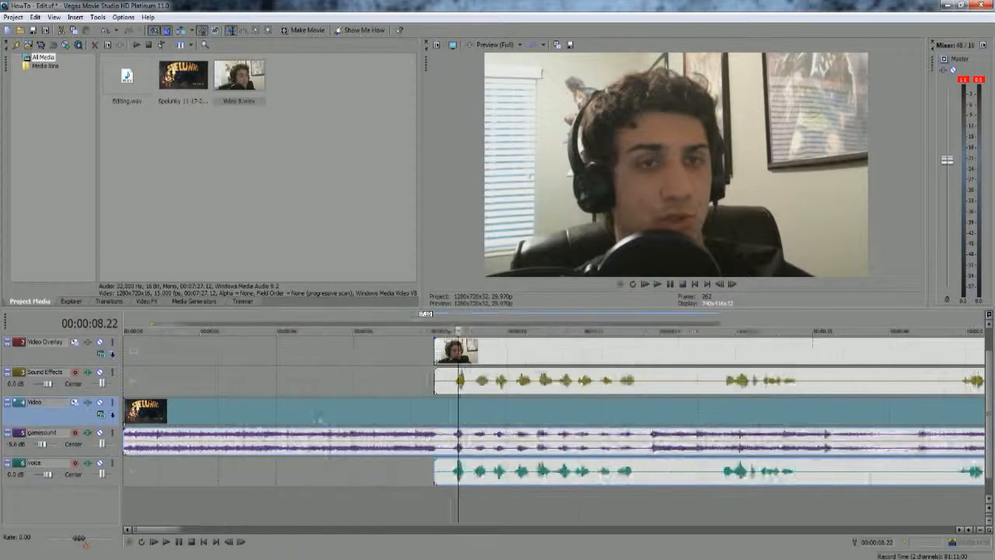
pyautogui.scroll(2, 599, 420)
pyautogui.moveTo(603, 358); pyautogui.dragTo(593, 357)
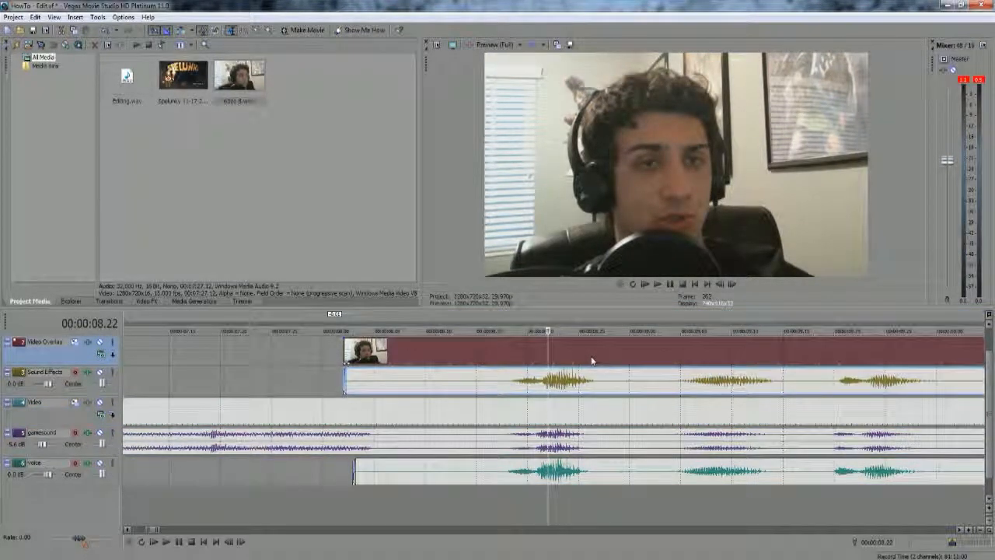
pyautogui.scroll(3, 591, 362)
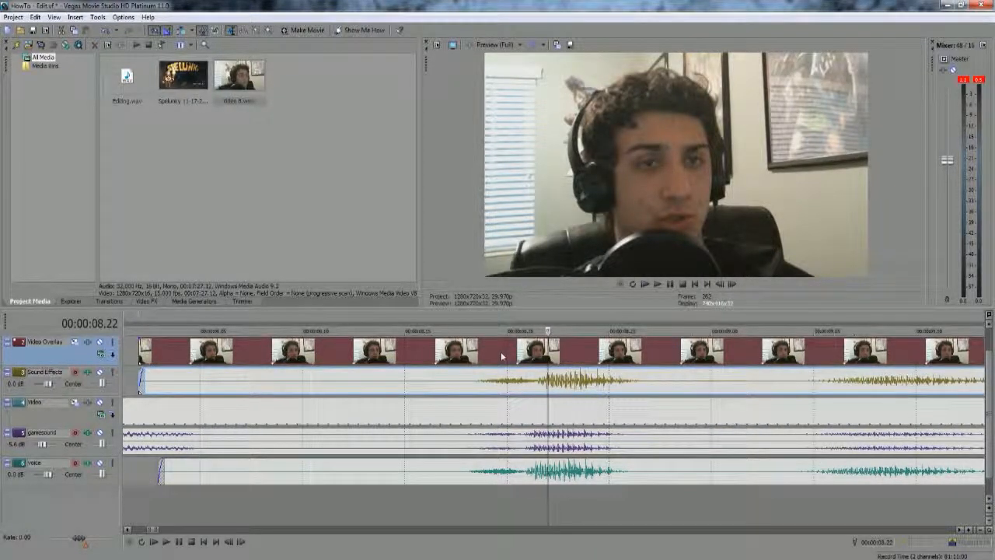
pyautogui.scroll(-4, 504, 364)
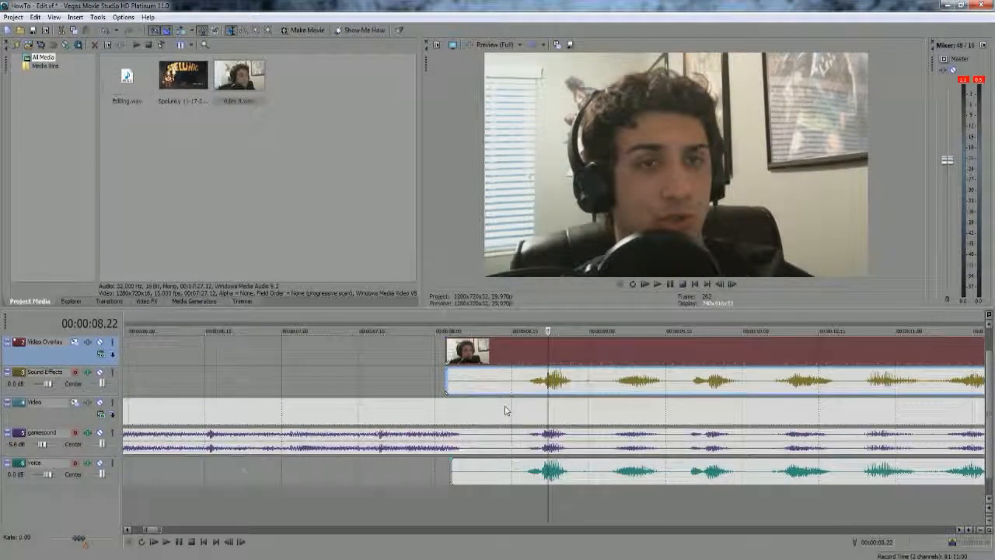
pyautogui.click(515, 420)
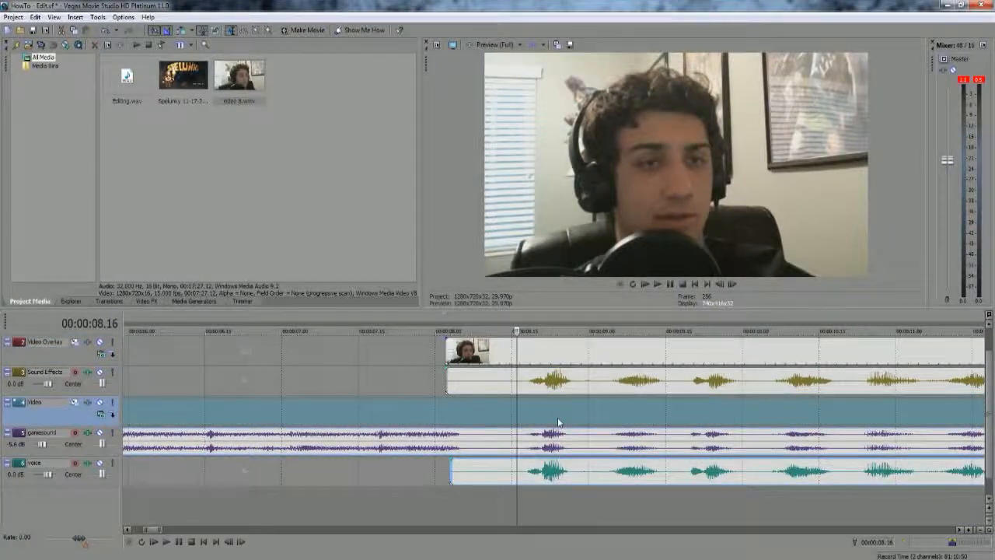
# Step: Play the webcam clip with the voice and game sound from 00:00:08.13 to check their synchronisation
pyautogui.scroll(-1, 557, 417)
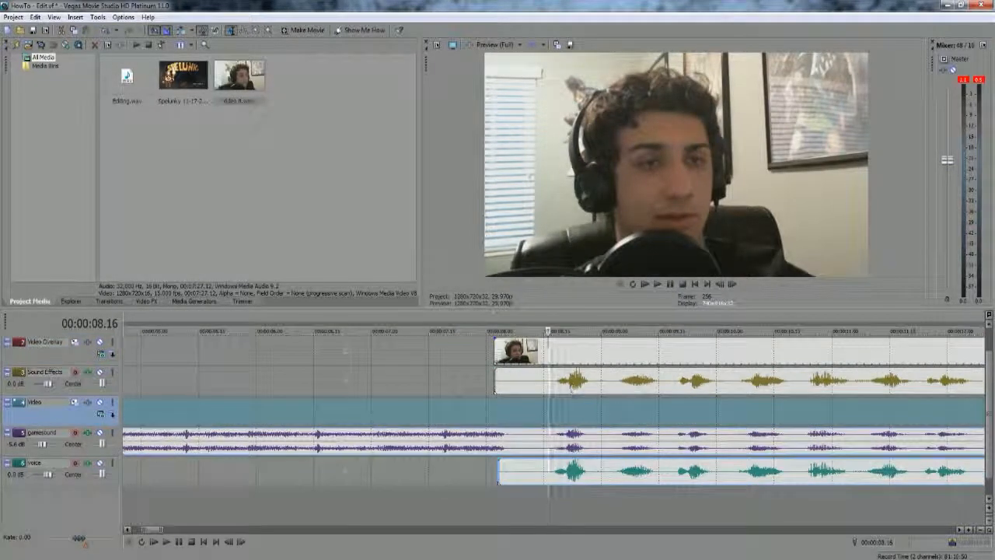
pyautogui.click(683, 558)
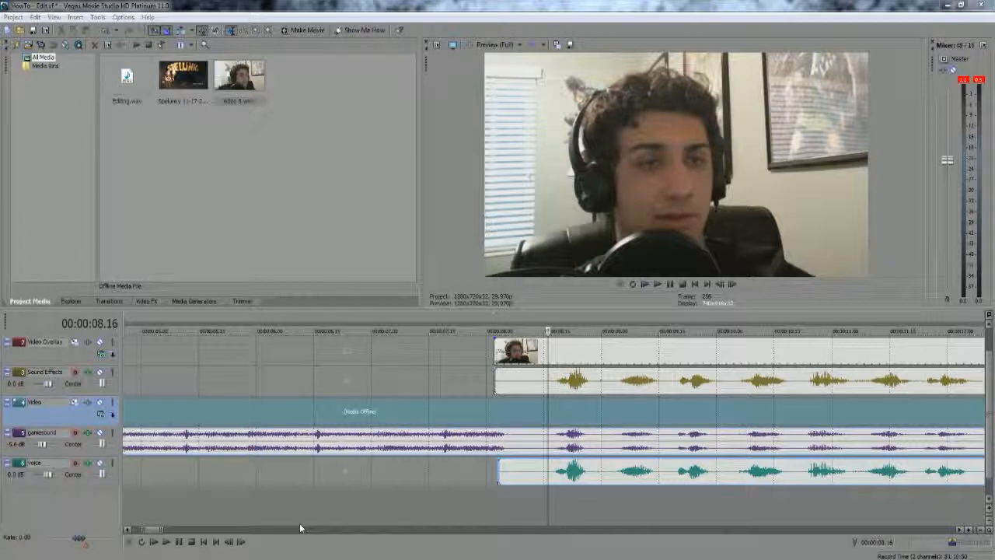
pyautogui.click(536, 413)
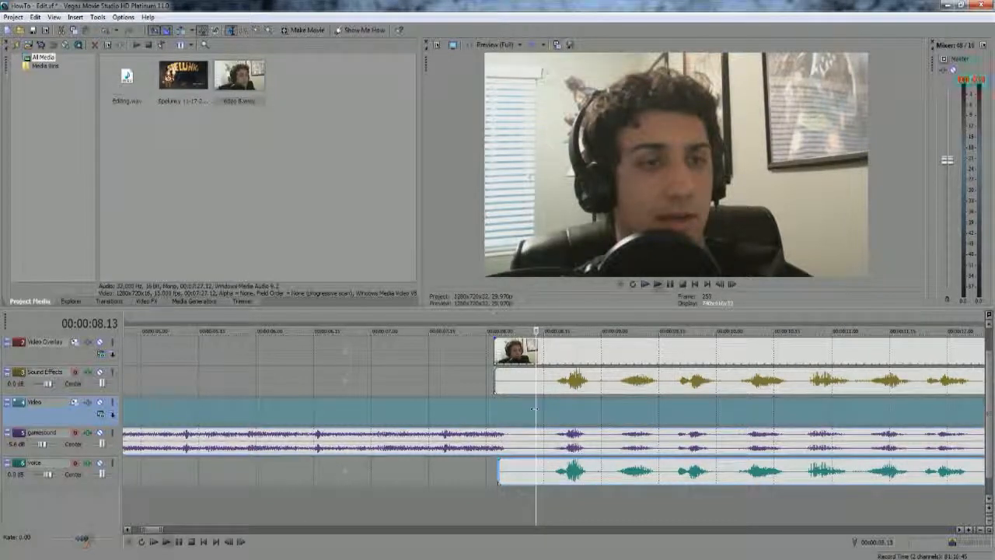
pyautogui.press('space')
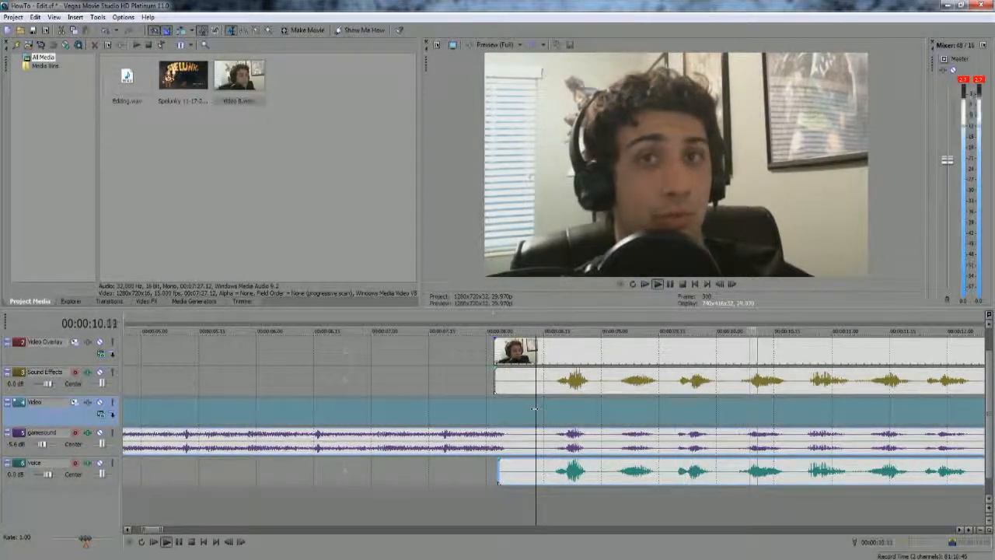
pyautogui.scroll(-2, 655, 430)
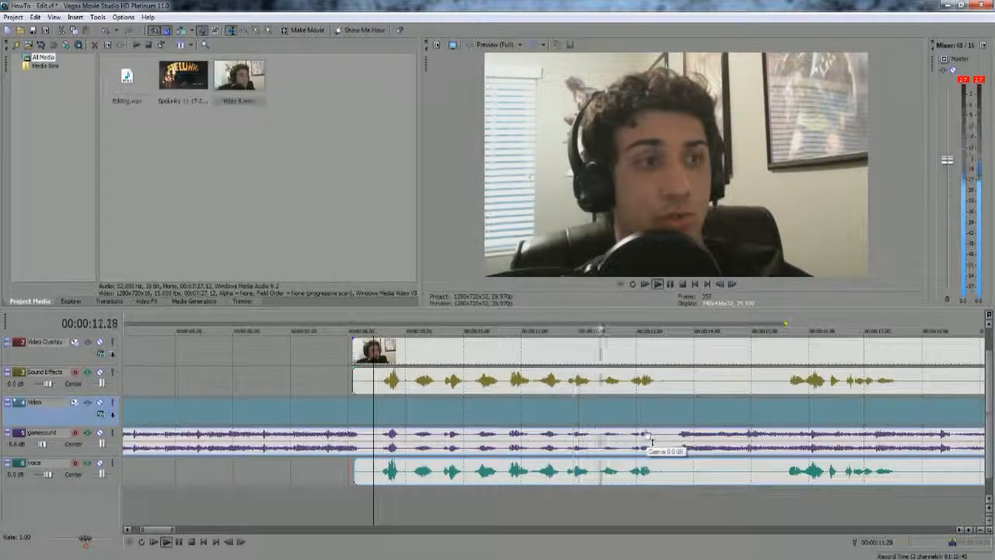
pyautogui.press('space')
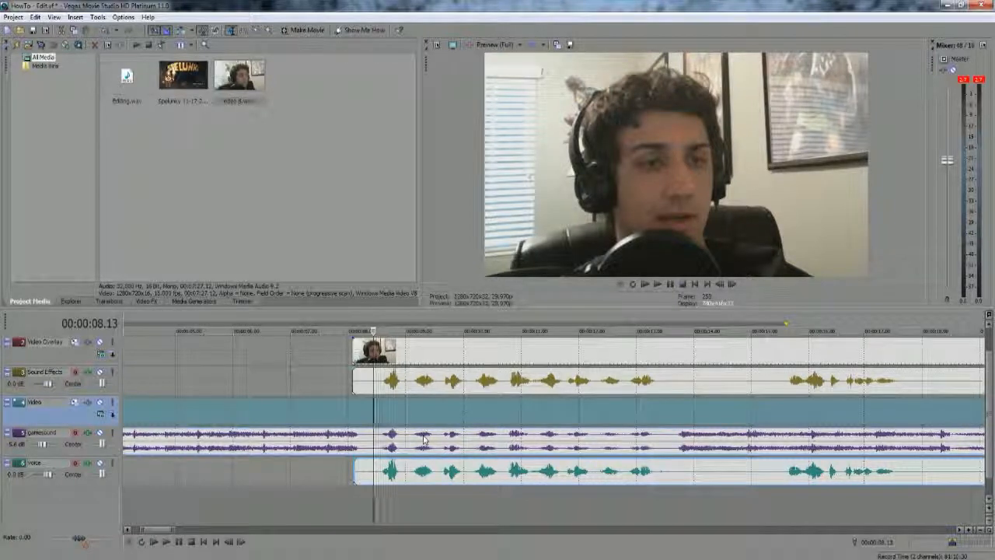
# Step: Mute and minimise the Sound Effects track holding the webcam audio, and play the result from 00:00:08.13
pyautogui.scroll(1, 697, 407)
pyautogui.scroll(-1, 697, 407)
pyautogui.moveTo(154, 530); pyautogui.dragTo(164, 531)
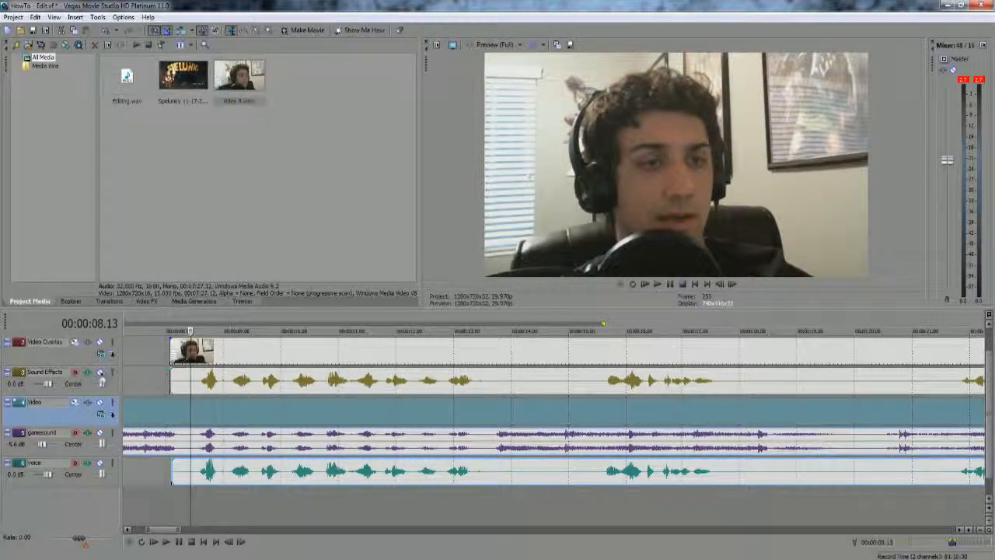
pyautogui.click(100, 373)
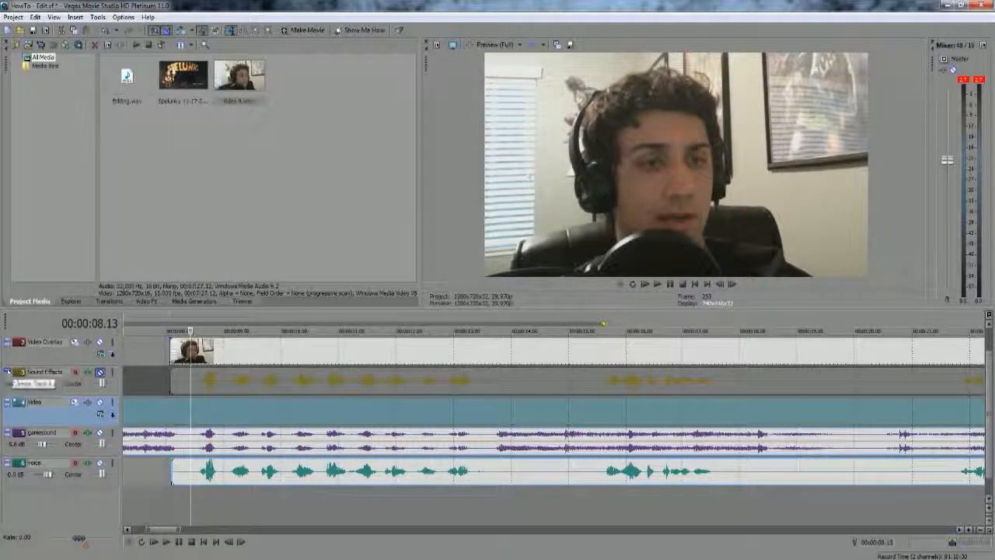
pyautogui.click(7, 374)
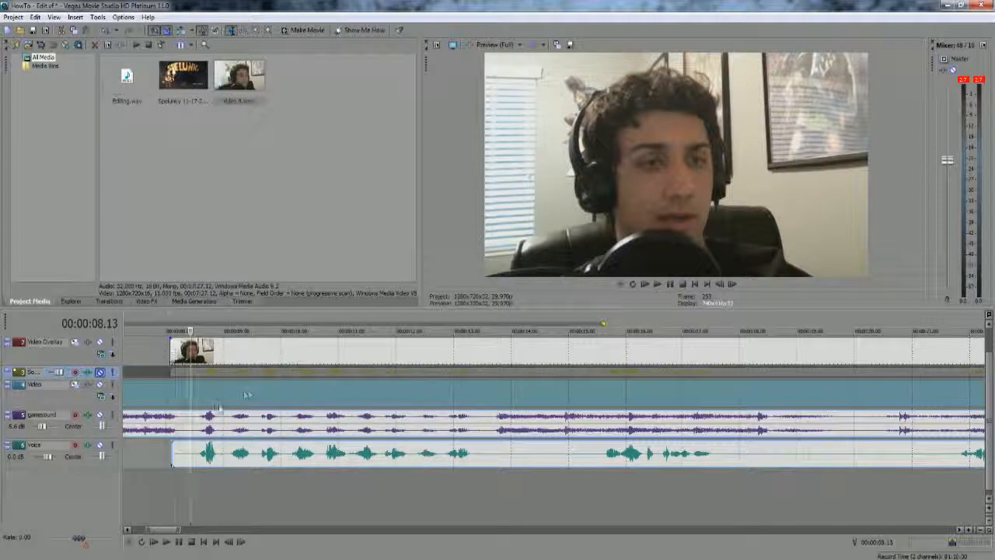
pyautogui.press('space')
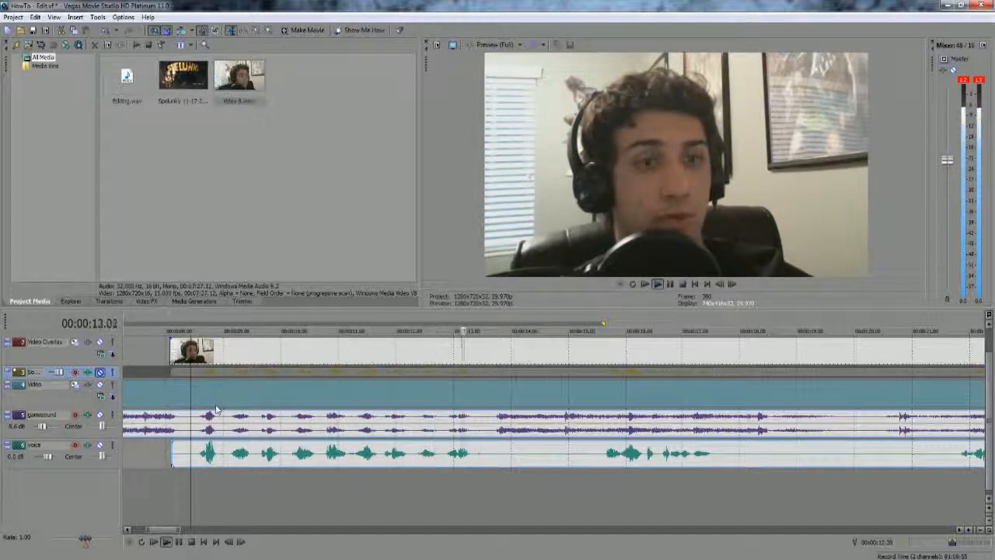
pyautogui.press('space')
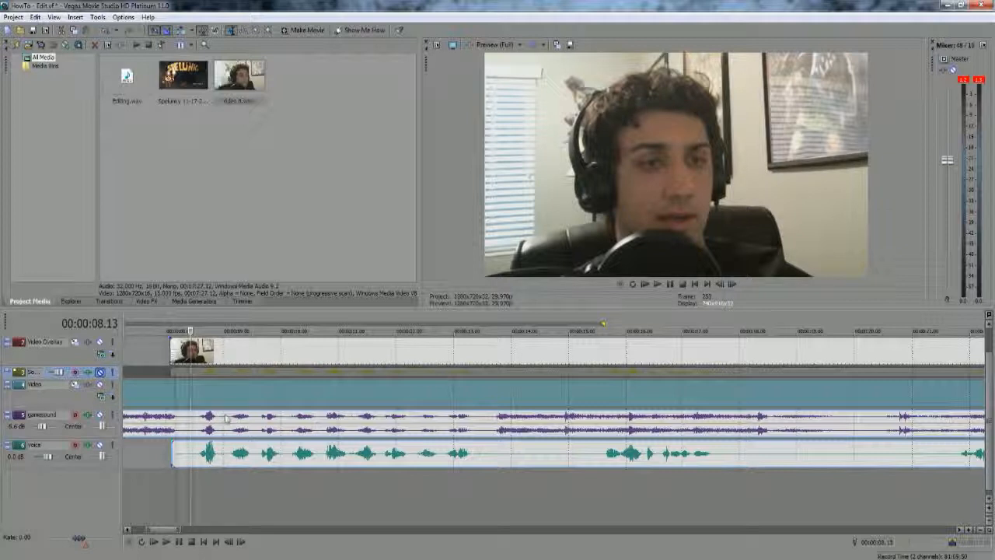
# Step: Select all clips on the timeline and group them so the webcam, gameplay and voice clips move together
pyautogui.click(250, 359)
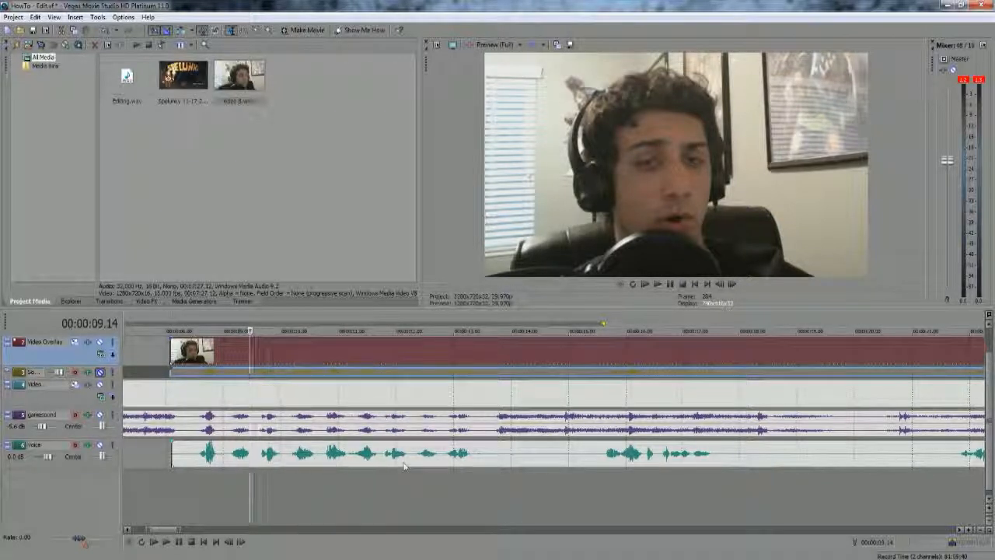
pyautogui.hotkey('ctrl', 'a')
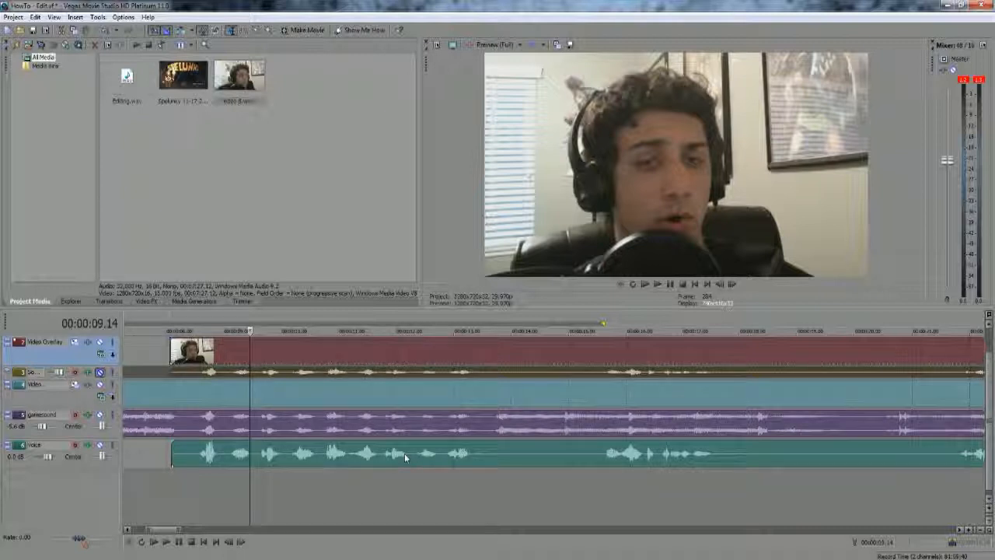
pyautogui.click(433, 396)
pyautogui.moveTo(471, 400)
pyautogui.mouseDown()
pyautogui.moveTo(640, 400)
pyautogui.moveTo(539, 399)
pyautogui.moveTo(589, 400)
pyautogui.moveTo(543, 404)
pyautogui.moveTo(614, 419)
pyautogui.moveTo(656, 417)
pyautogui.moveTo(474, 405)
pyautogui.mouseUp()
pyautogui.moveTo(158, 530)
pyautogui.mouseDown()
pyautogui.moveTo(132, 531)
pyautogui.moveTo(163, 532)
pyautogui.mouseUp()
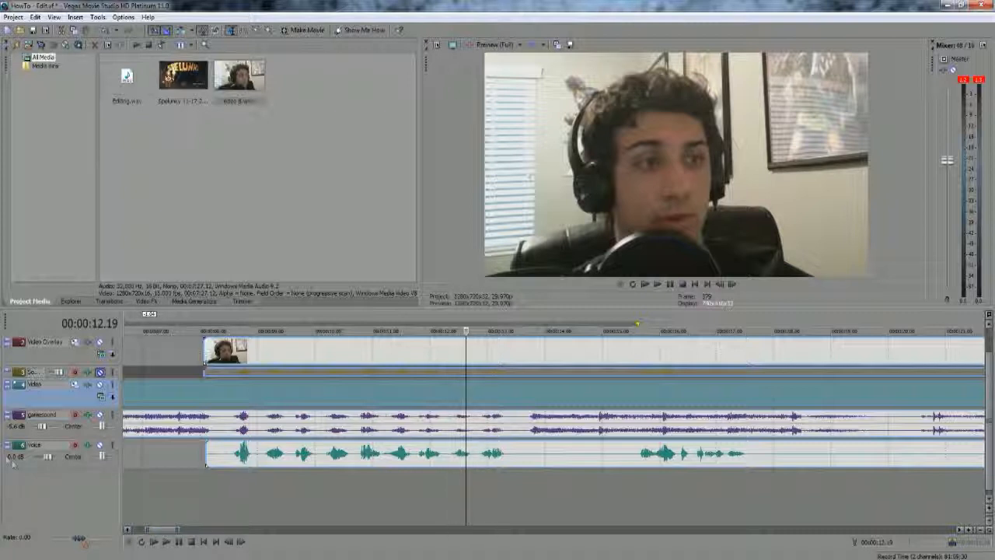
# Step: Open Track Motion for the Video Overlay track and shrink the webcam frame to about 316 by 177
pyautogui.click(445, 362)
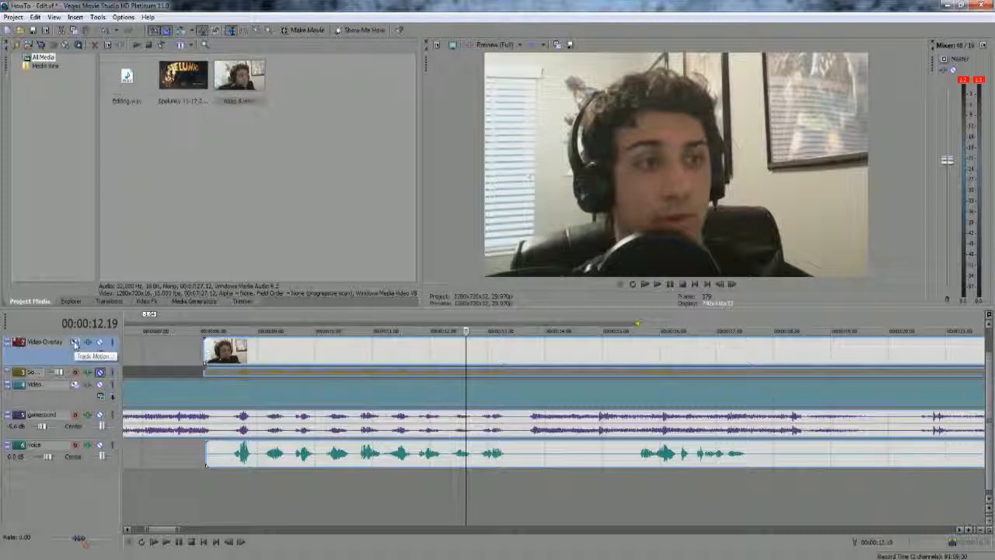
pyautogui.click(75, 342)
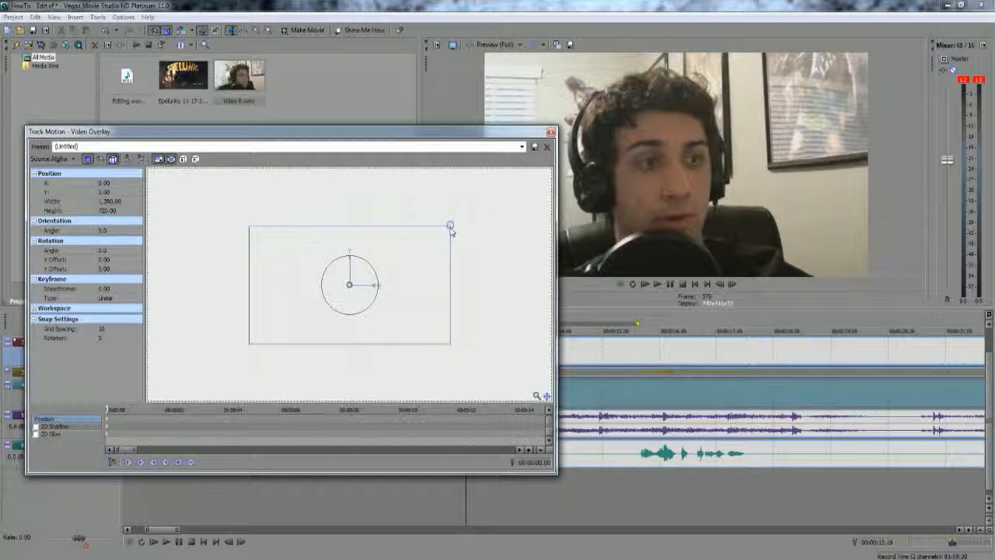
pyautogui.moveTo(450, 227); pyautogui.dragTo(378, 271)
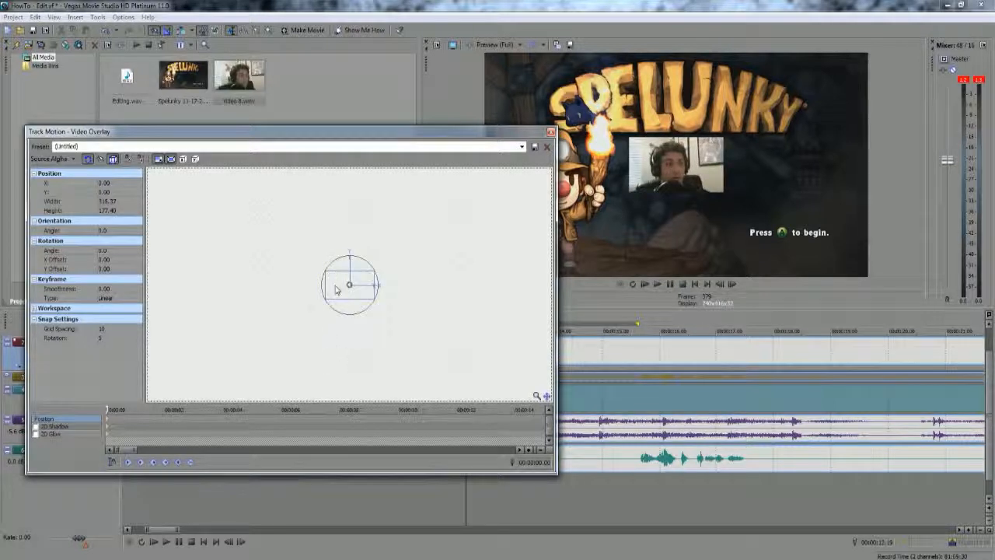
# Step: Move the webcam frame into the upper-right corner of the gameplay picture, at about X 484.39 and Y 273.50
pyautogui.moveTo(339, 284); pyautogui.dragTo(414, 243)
pyautogui.moveTo(414, 240); pyautogui.dragTo(416, 240)
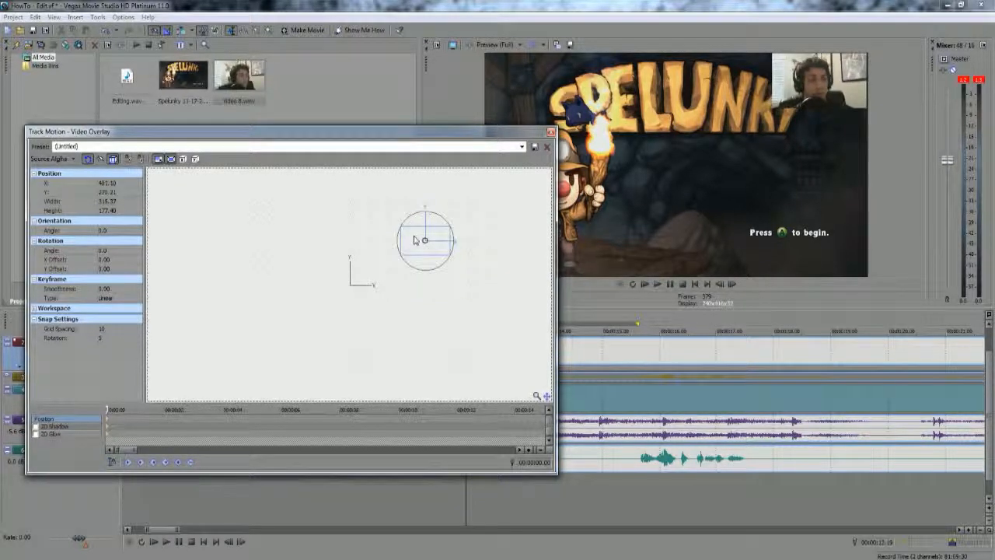
pyautogui.press('Right')
pyautogui.press('Right')
pyautogui.press('Up')
pyautogui.press('Left')
pyautogui.press('Left')
pyautogui.press('Left')
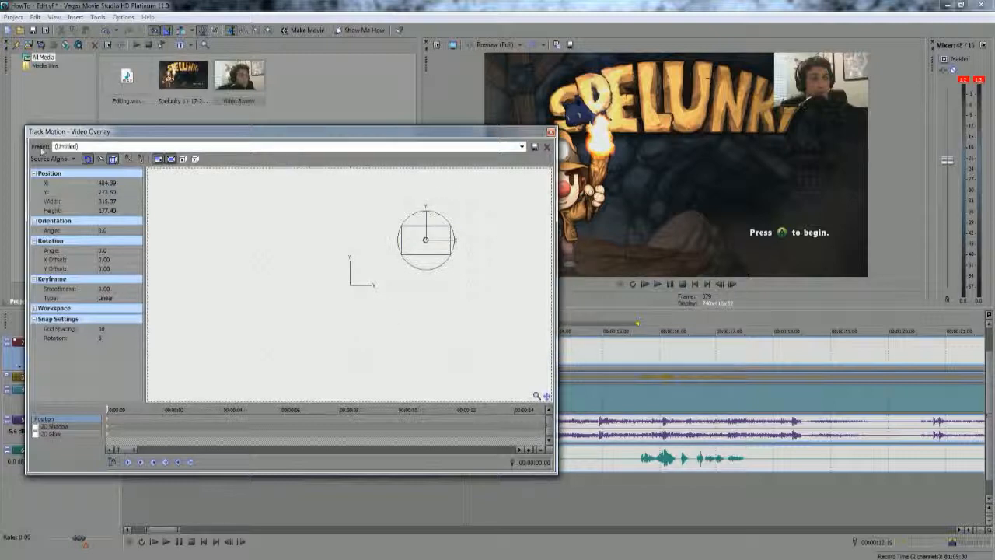
# Step: Enter a placeholder preset name for the overlay's track motion and close the Track Motion window
pyautogui.click(87, 148)
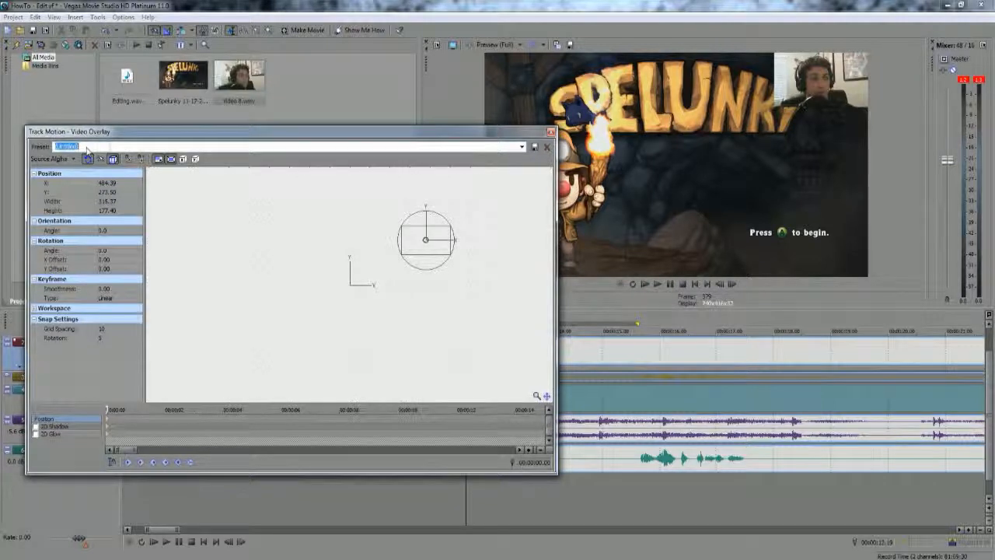
pyautogui.write('gfdd')
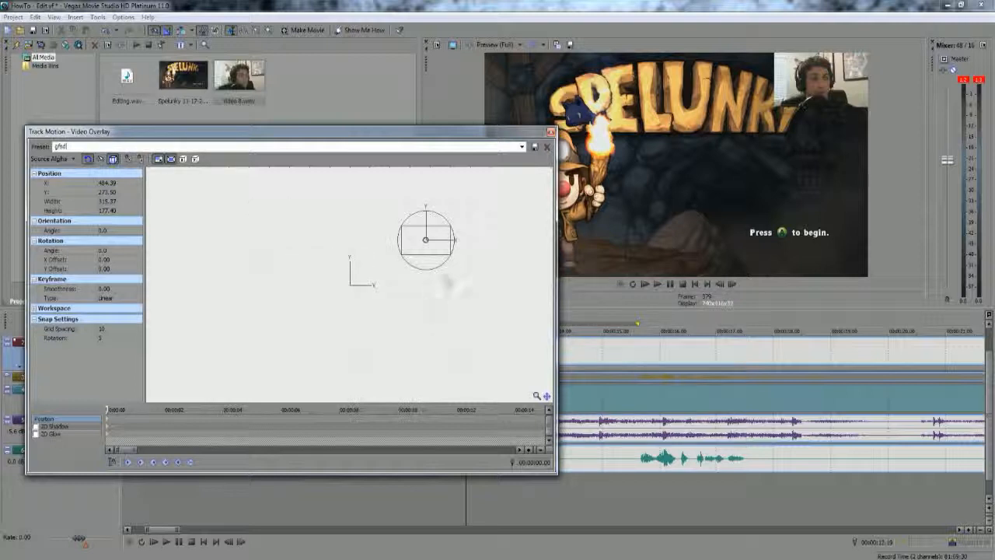
pyautogui.click(551, 133)
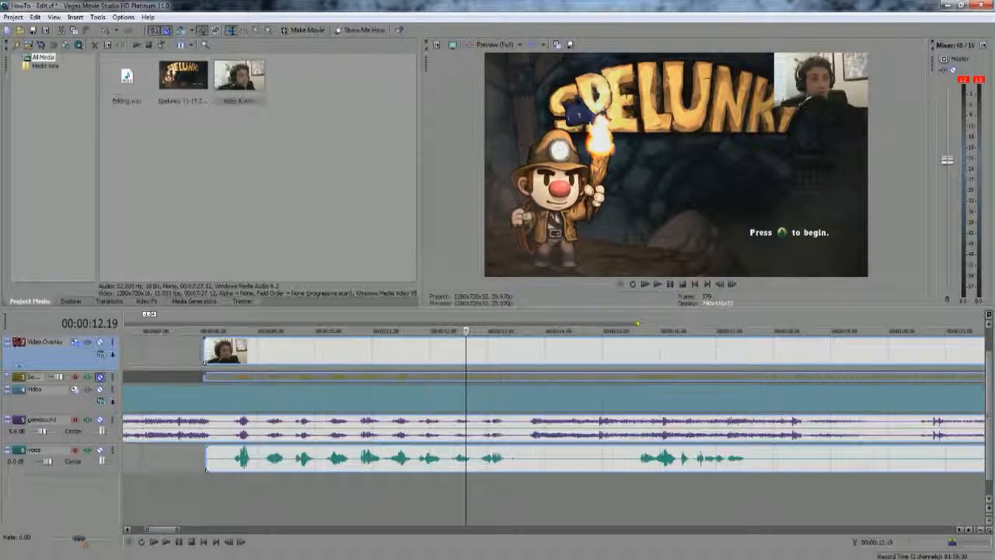
# Step: Move the playhead back to 00:00:11.06 and view the webcam overlay on the gameplay video
pyautogui.moveTo(466, 349); pyautogui.dragTo(383, 350)
pyautogui.scroll(-3, 413, 444)
pyautogui.scroll(3, 413, 444)
pyautogui.scroll(2, 413, 444)
pyautogui.scroll(-3, 413, 444)
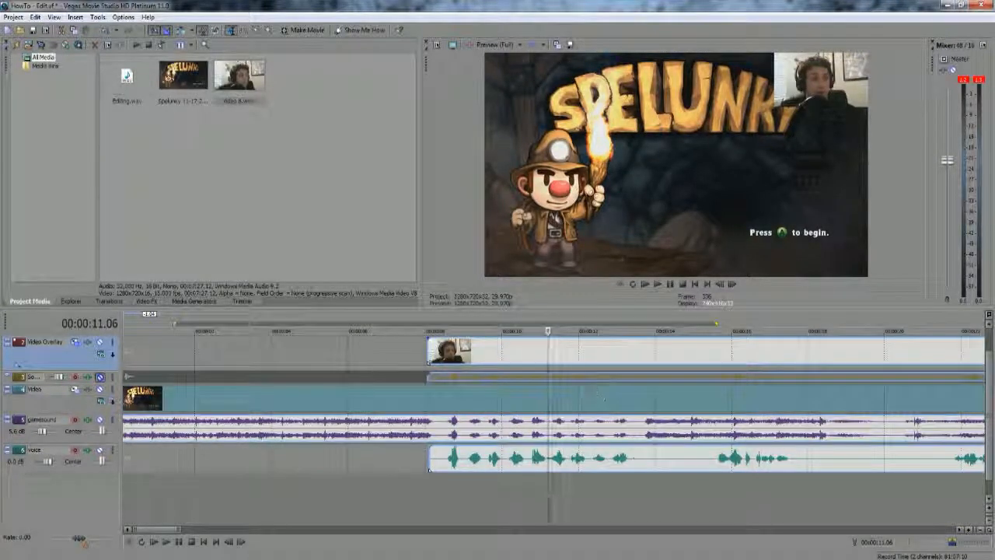